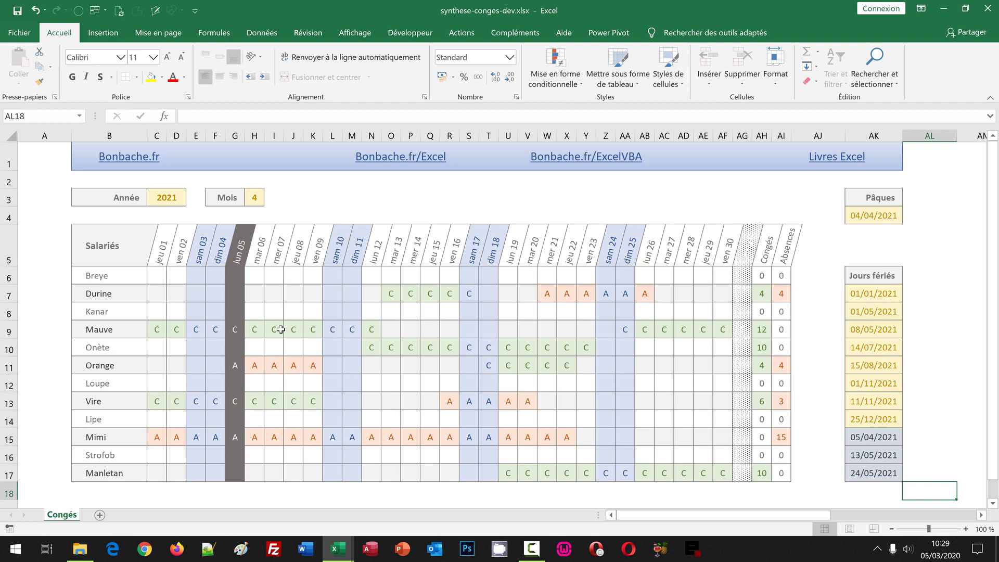
Step: Fill cells N12:Y12 of the leave planner with the leave code C
left_click(281, 329)
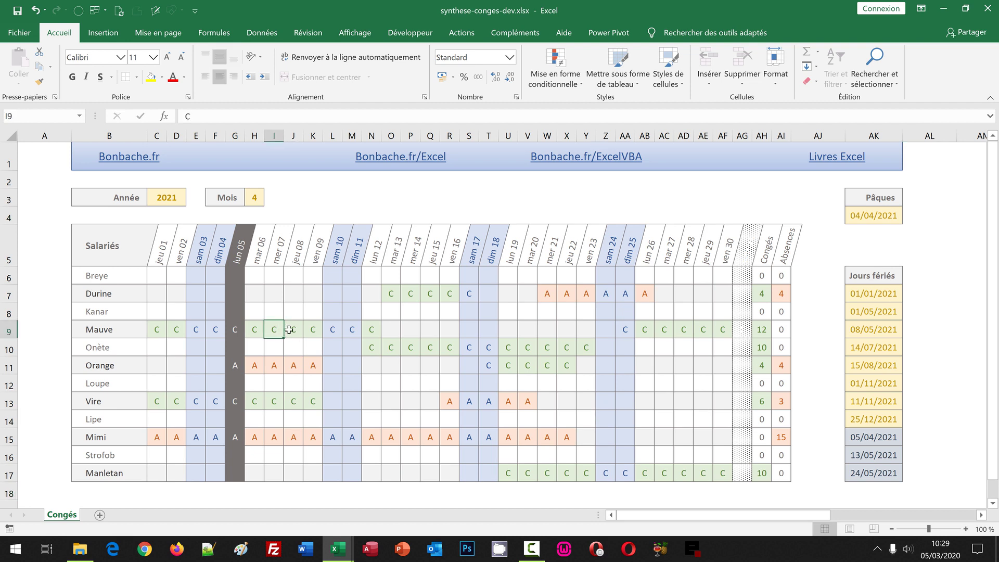
left_click(276, 363)
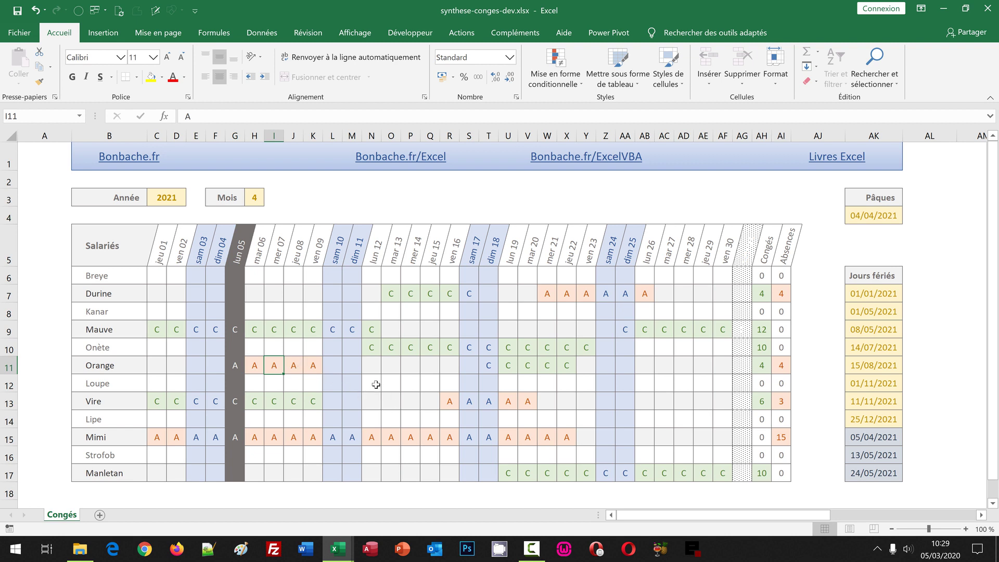
left_click_drag(375, 384, 580, 389)
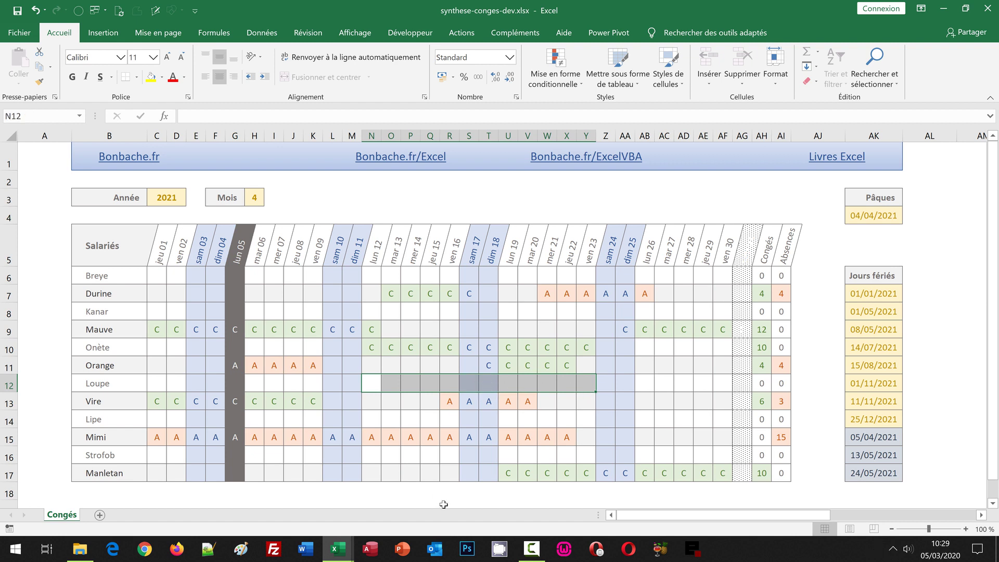
type("C")
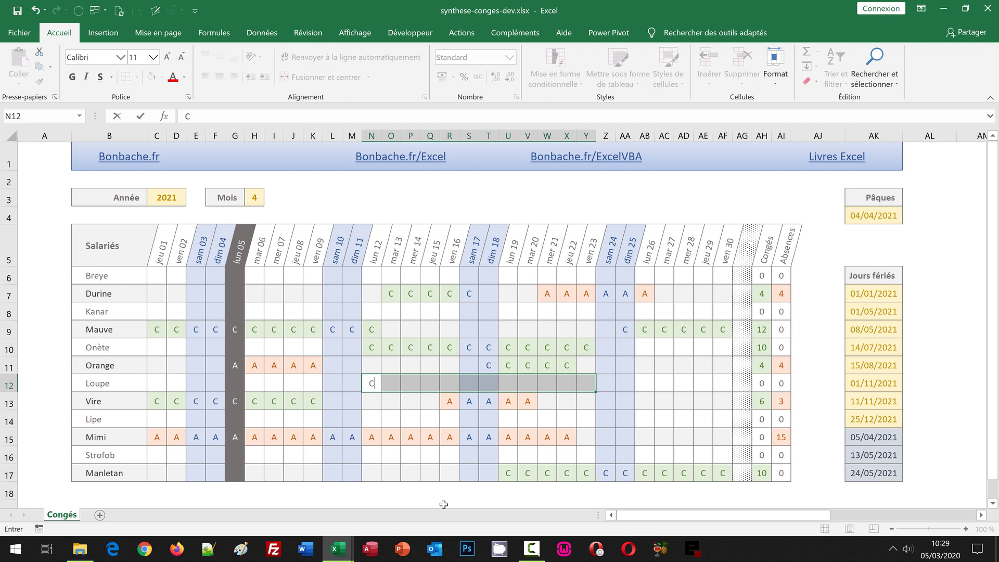
key("ctrl+Return")
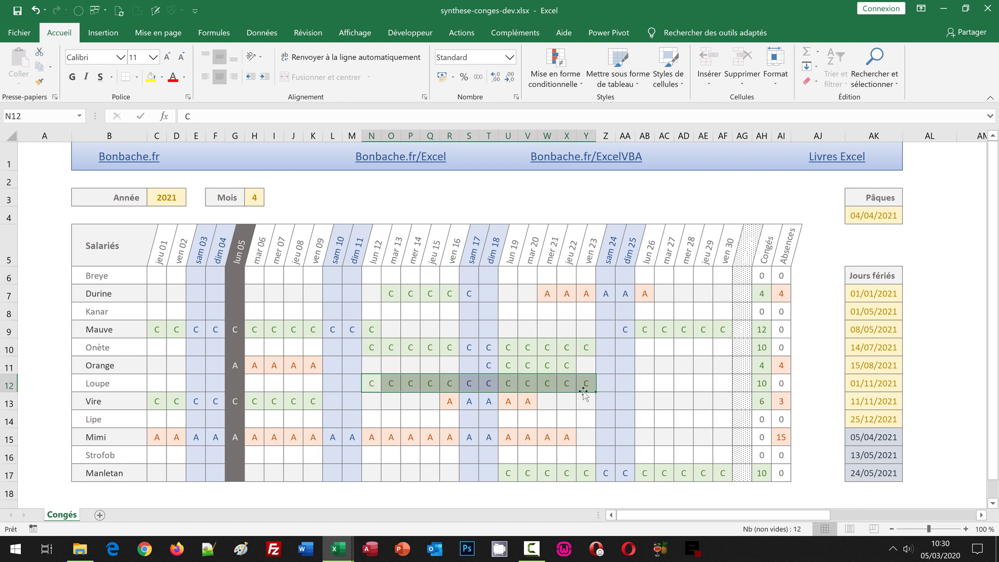
Step: Check the leave total formula in AH12 against the coded days in N12:Y12
left_click(759, 383)
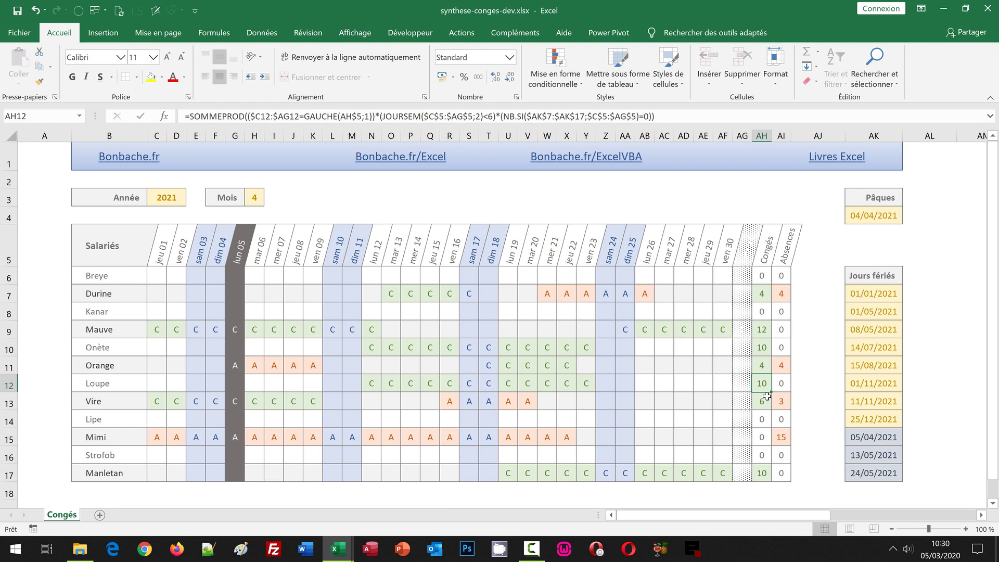
left_click(376, 385)
left_click_drag(376, 385, 585, 381)
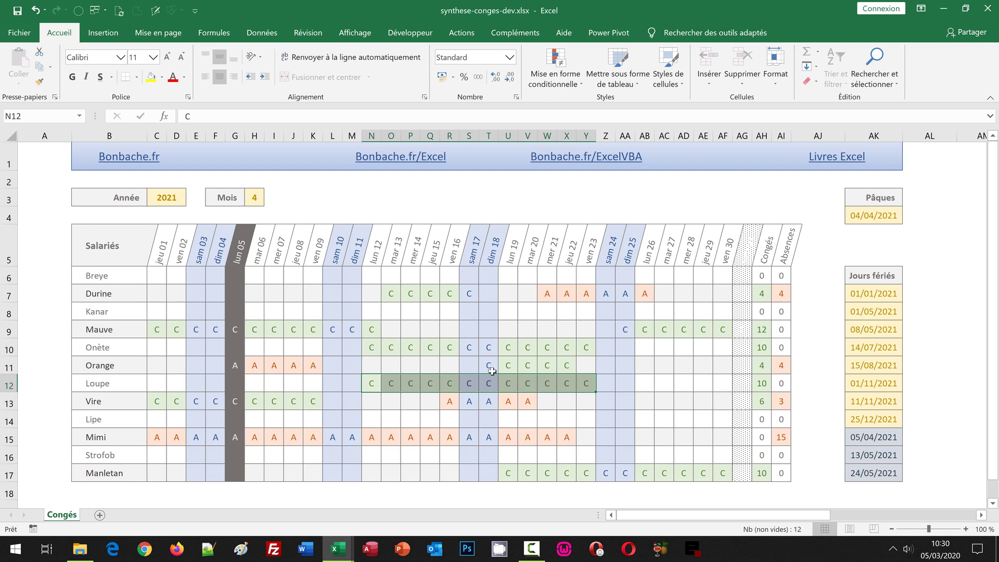
Step: Switch to the synthese-conges.xlsx workbook and set the planner month to 5
mouse_move(347, 558)
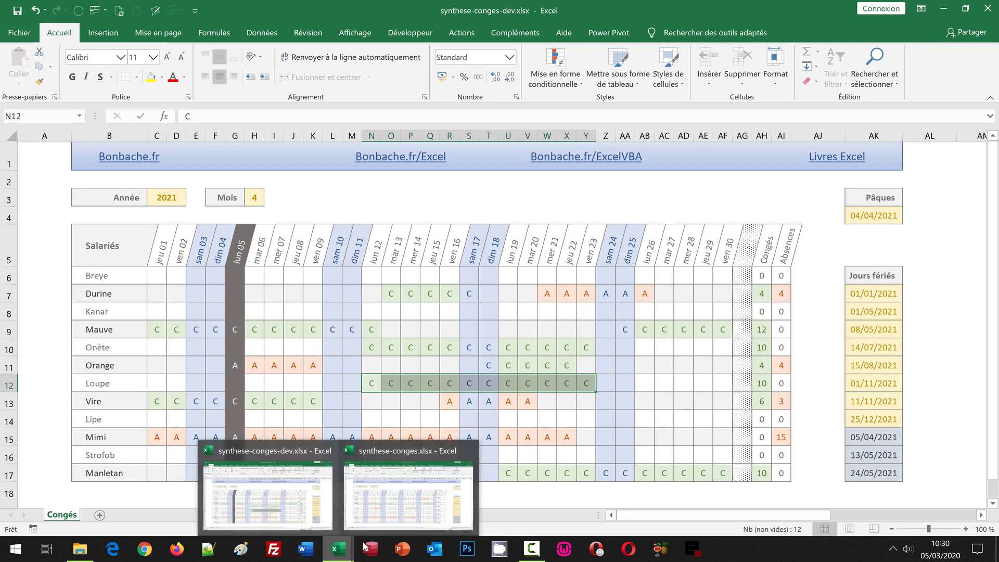
left_click(396, 513)
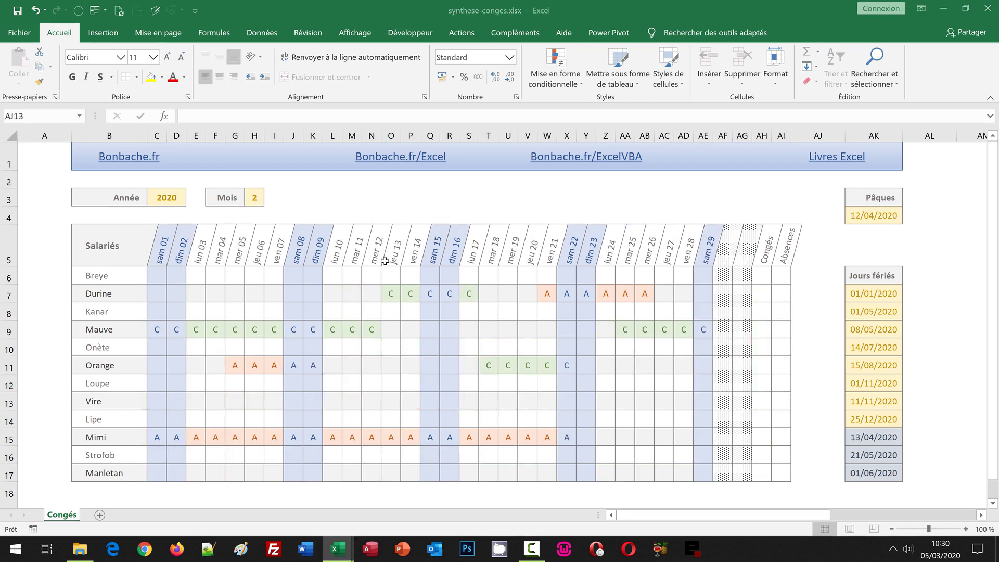
left_click(371, 196)
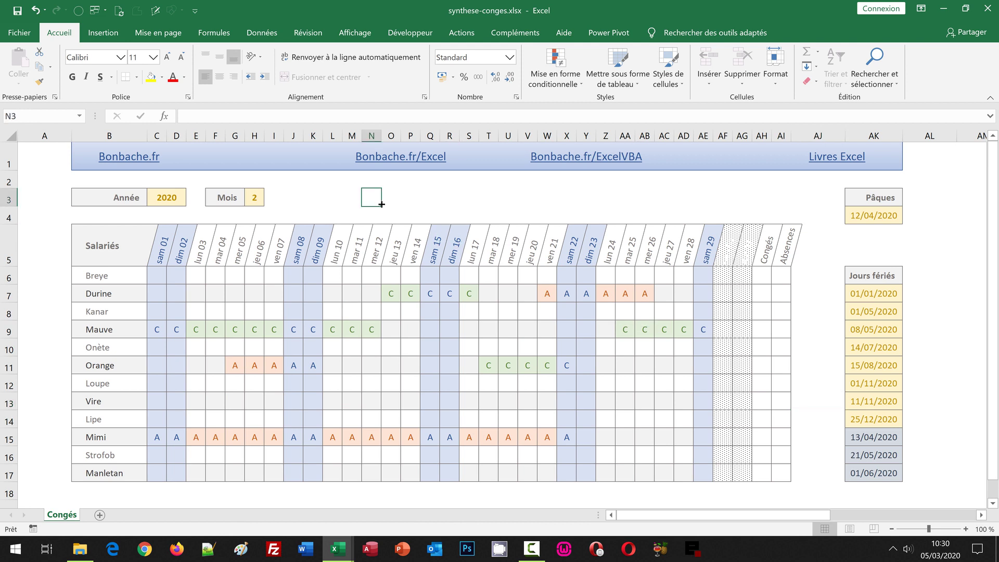
left_click(254, 198)
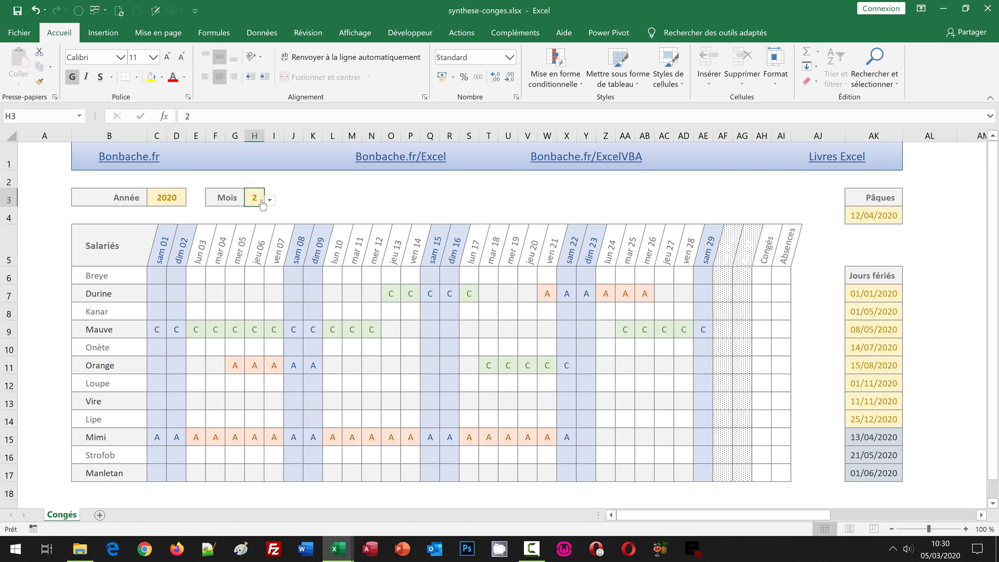
left_click(270, 200)
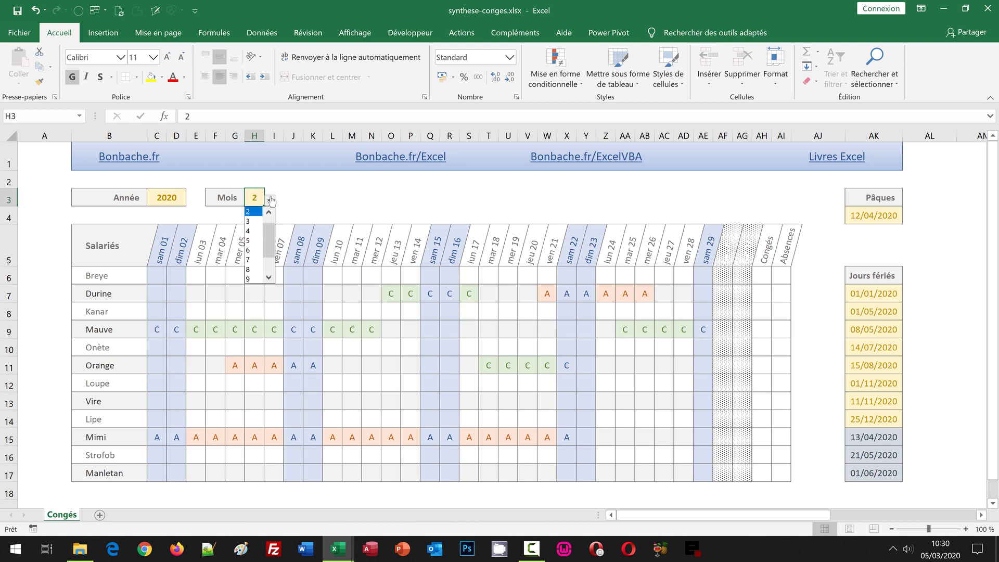
left_click(255, 239)
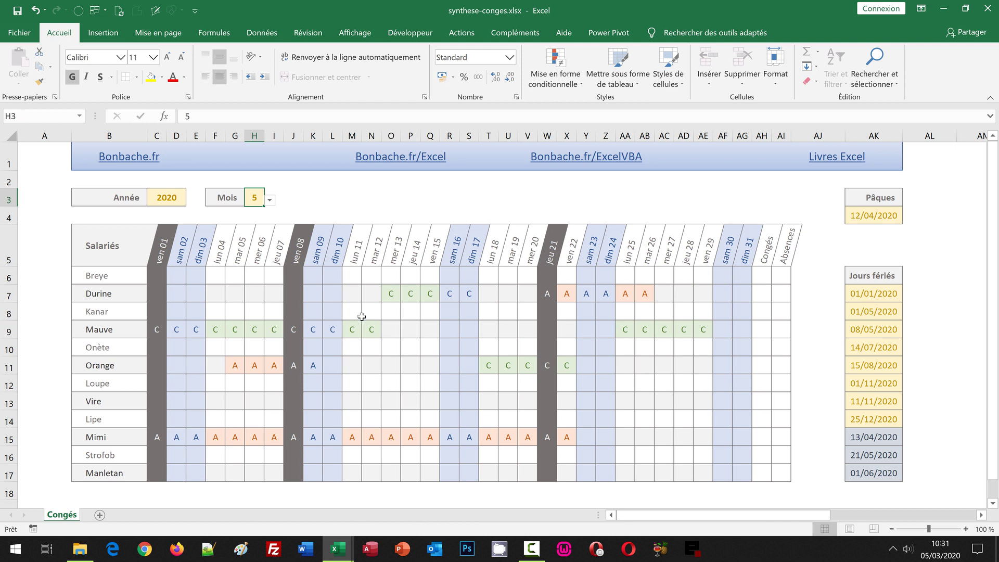
Step: Check the Easter date formula in AK4 and set the planner month to 2
left_click(877, 216)
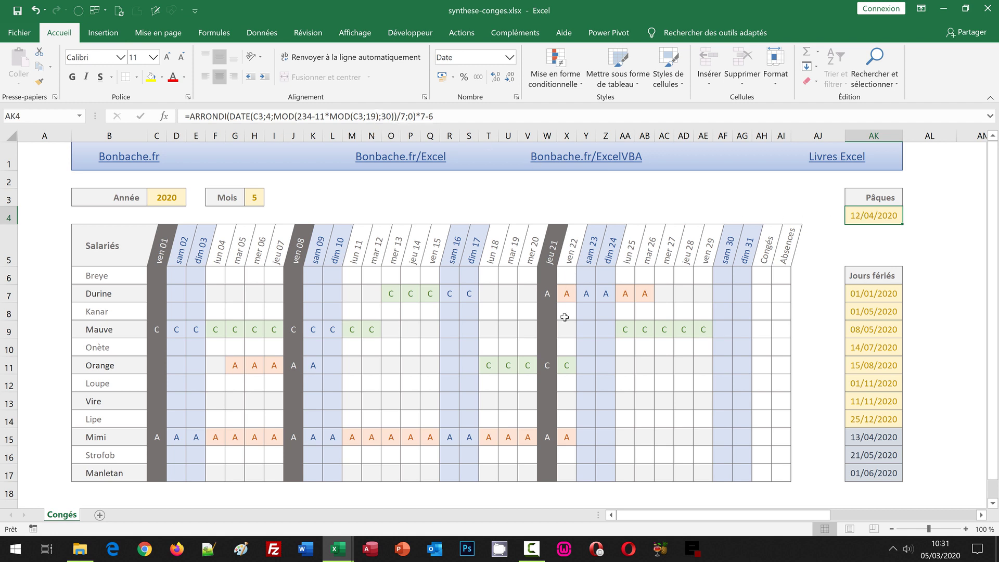
left_click(745, 279)
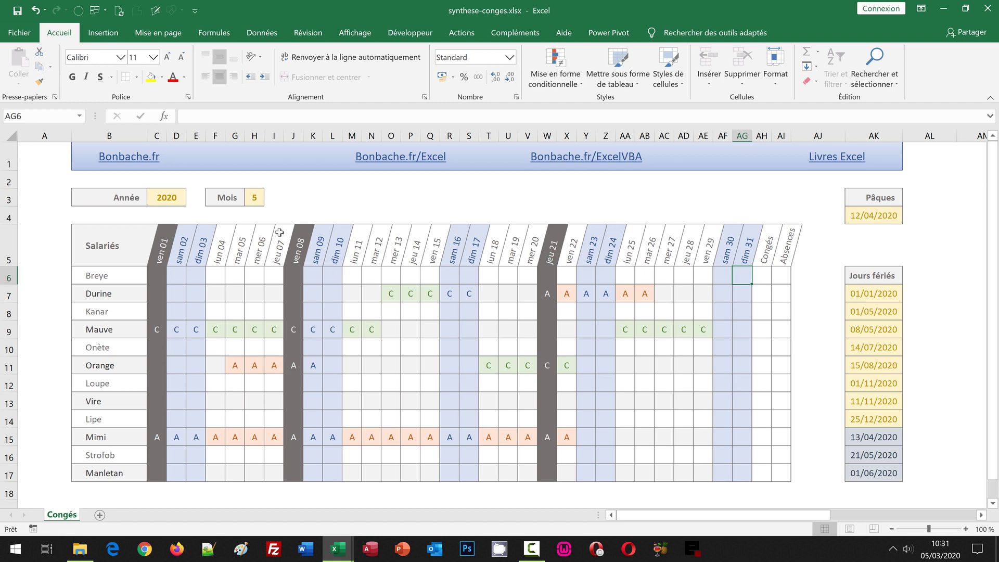
left_click(255, 196)
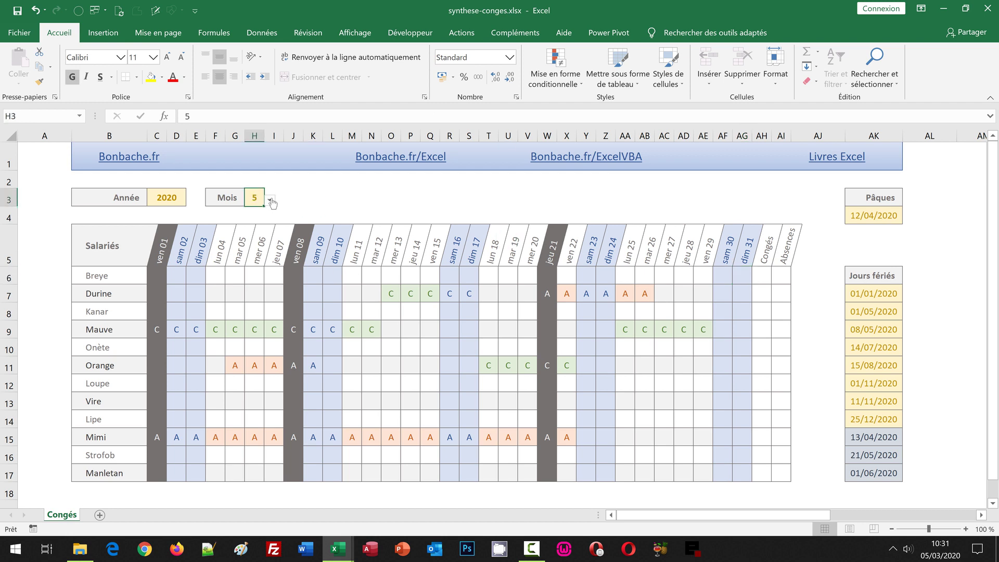
left_click(269, 200)
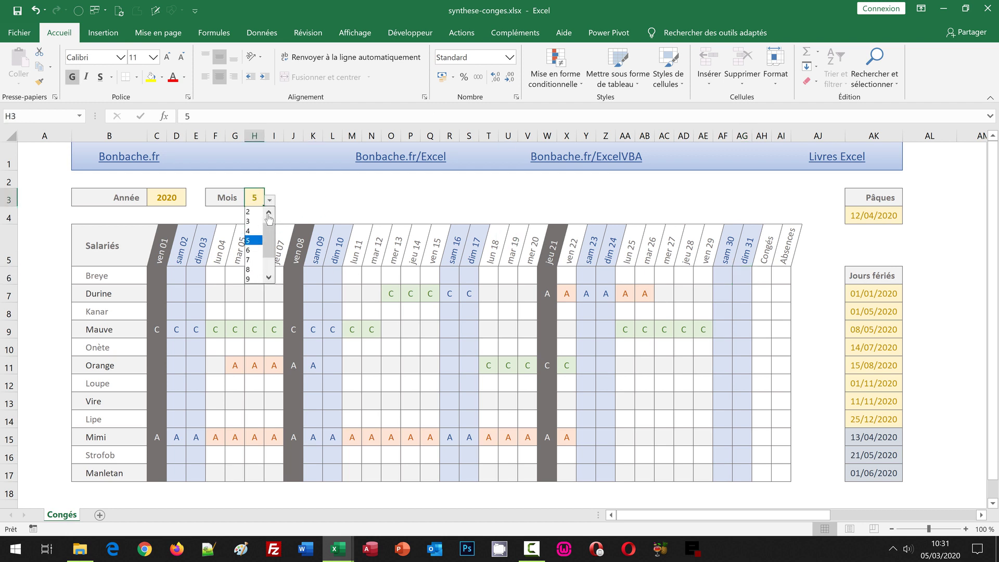
left_click(254, 212)
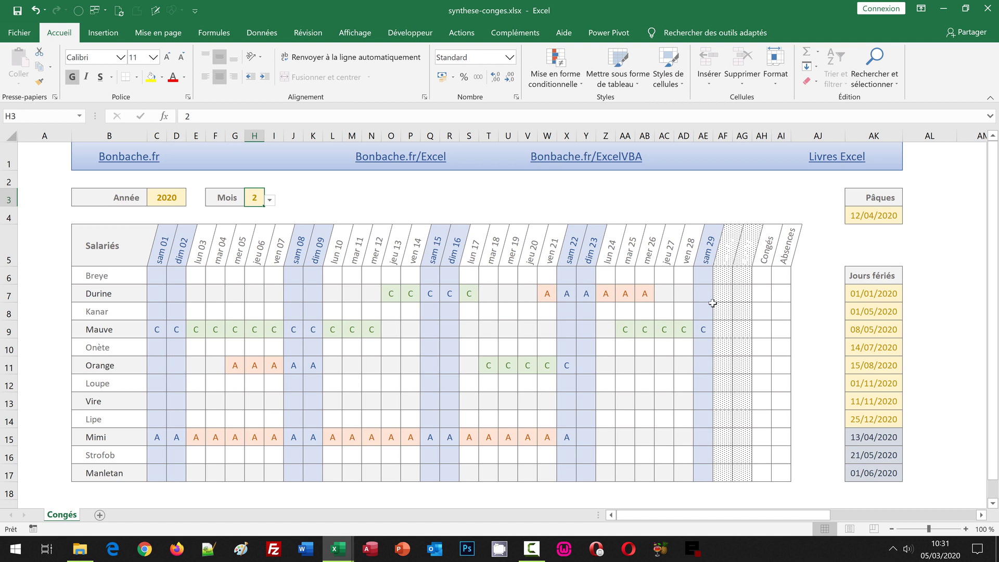
Step: Examine the hatched cells after the month's last day and the C and A codes in rows 9 and 11
left_click_drag(729, 280, 744, 324)
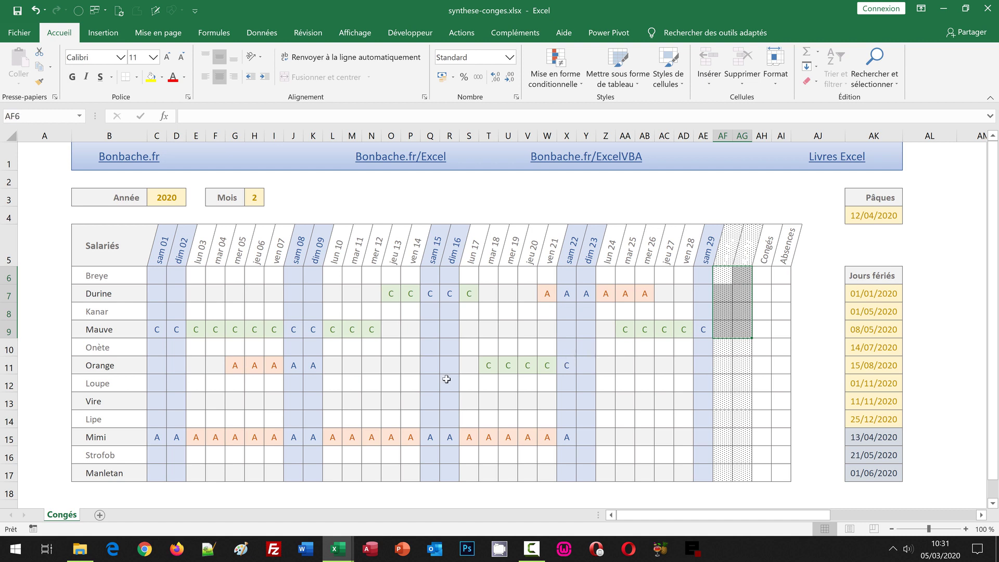
left_click(252, 334)
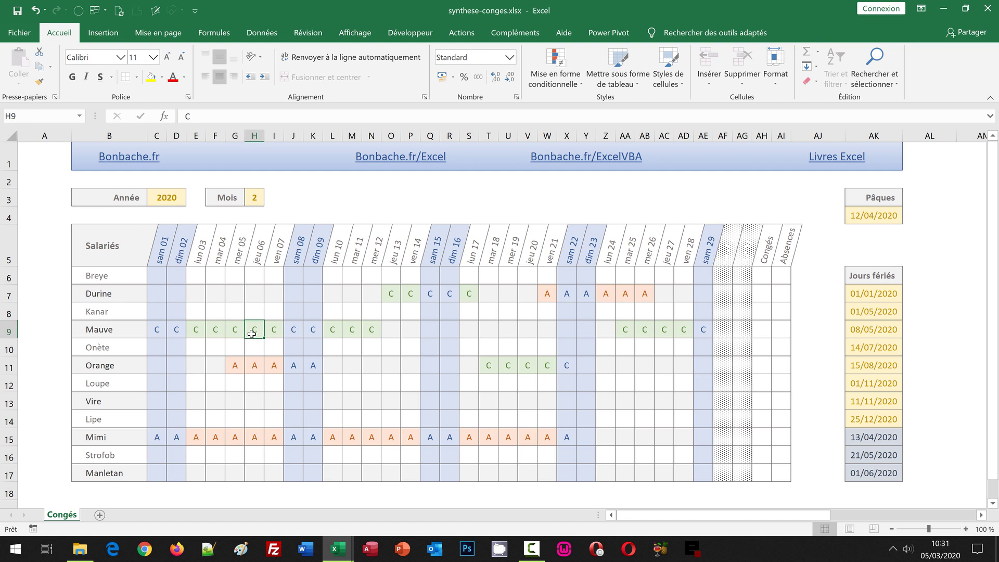
left_click(256, 367)
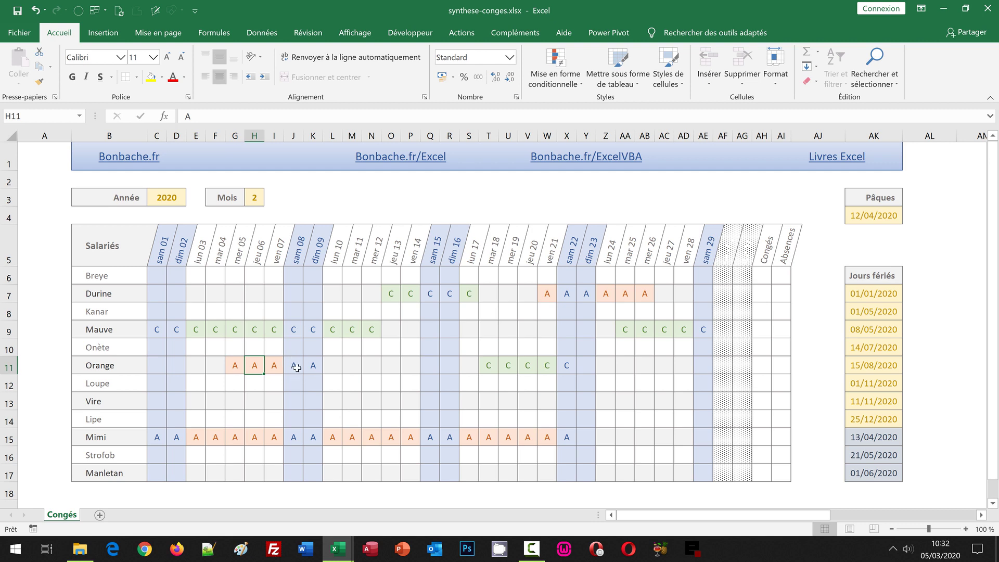
Step: List the conditional formatting rules applied to C6 and inspect the alternating-row rule based on MOD(LIGNE();2) without changing it
left_click(158, 275)
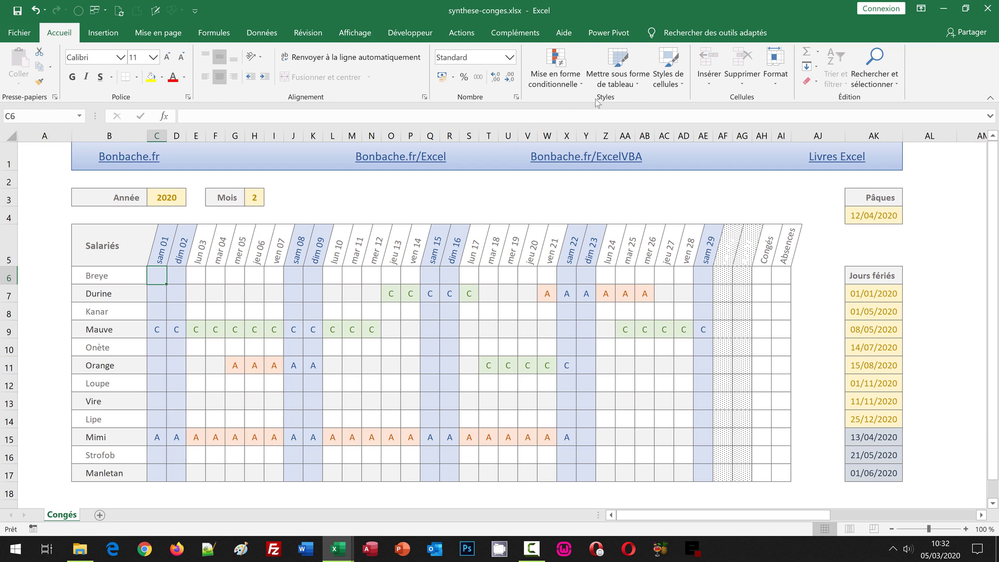
left_click(544, 79)
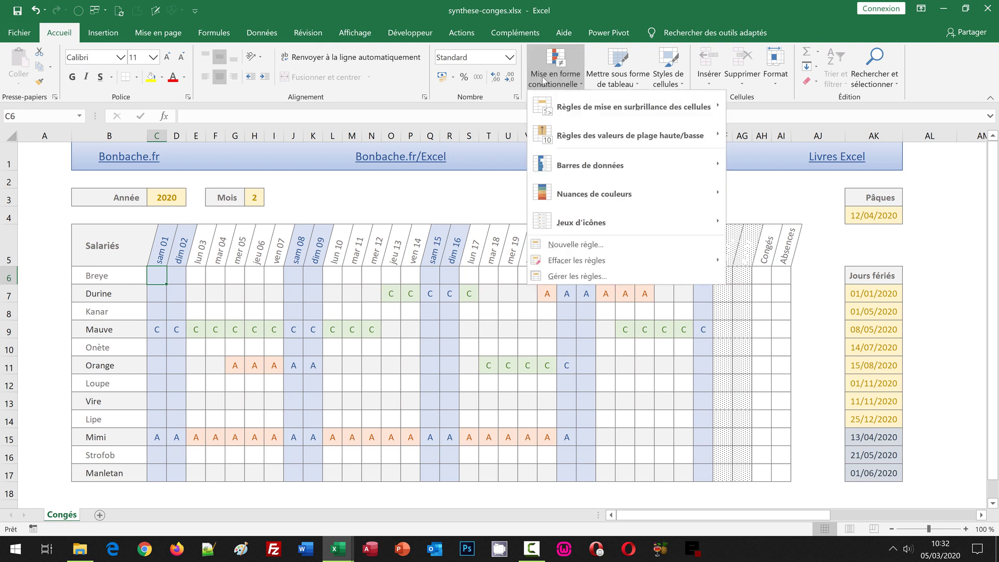
left_click(570, 283)
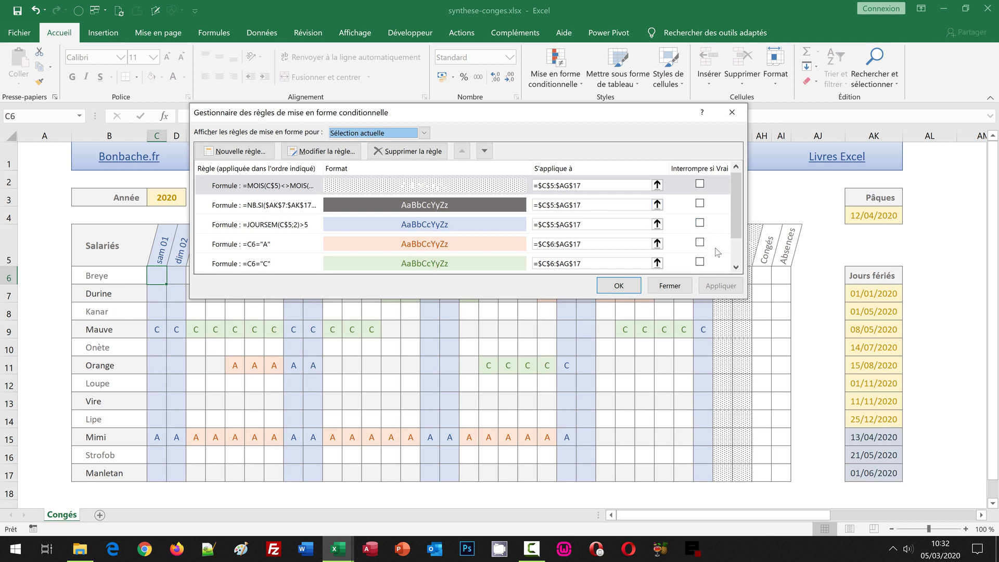
left_click(736, 267)
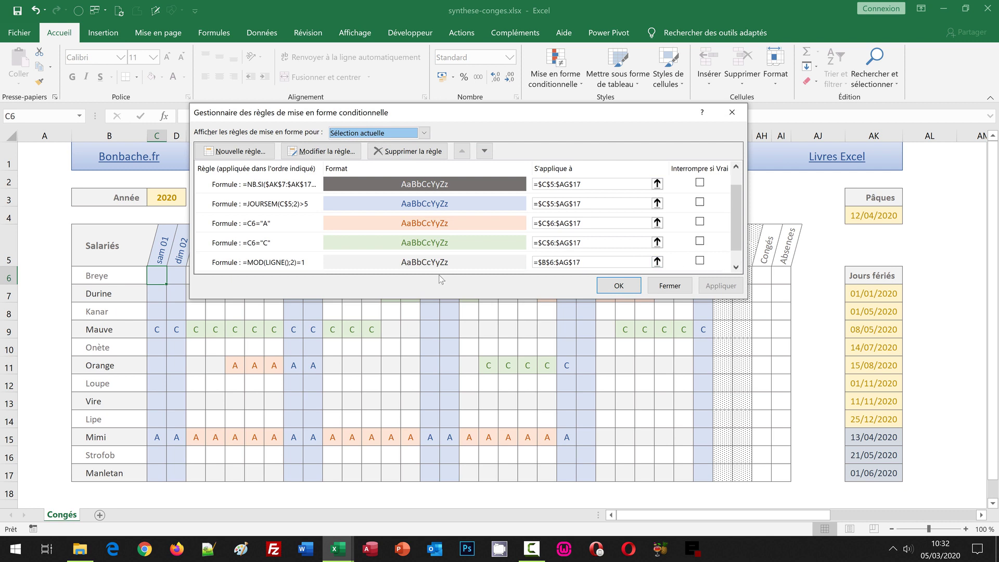
left_click(421, 264)
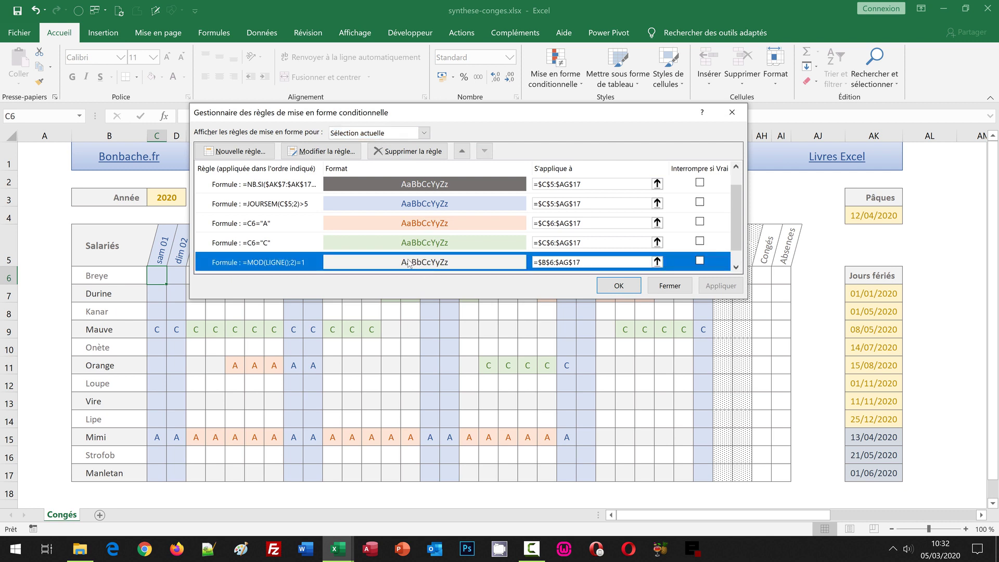
left_click(306, 152)
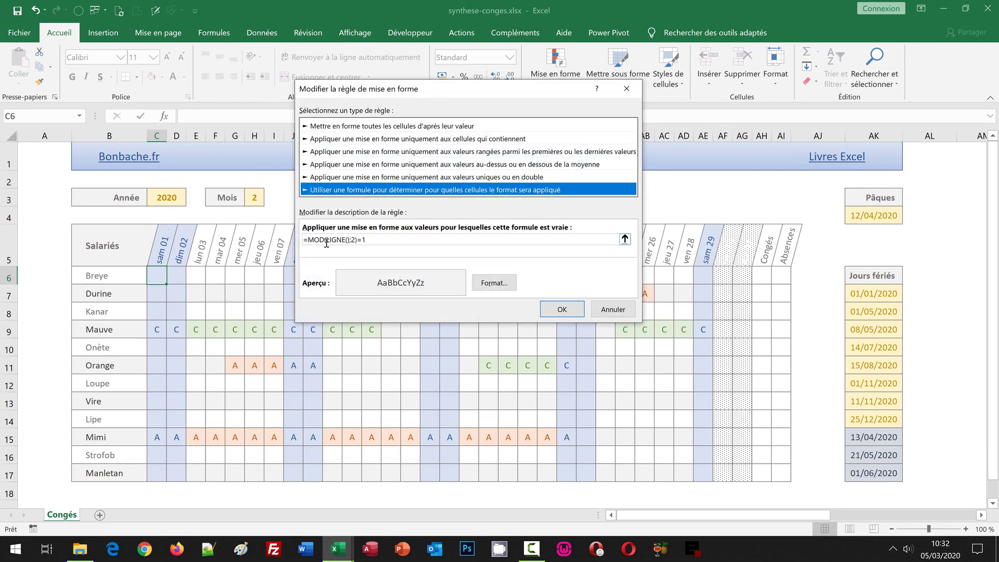
left_click(613, 309)
Step: Review the conditional formatting rules for codes C and A, and inspect the weekend rule based on JOURSEM without changing it
left_click(391, 249)
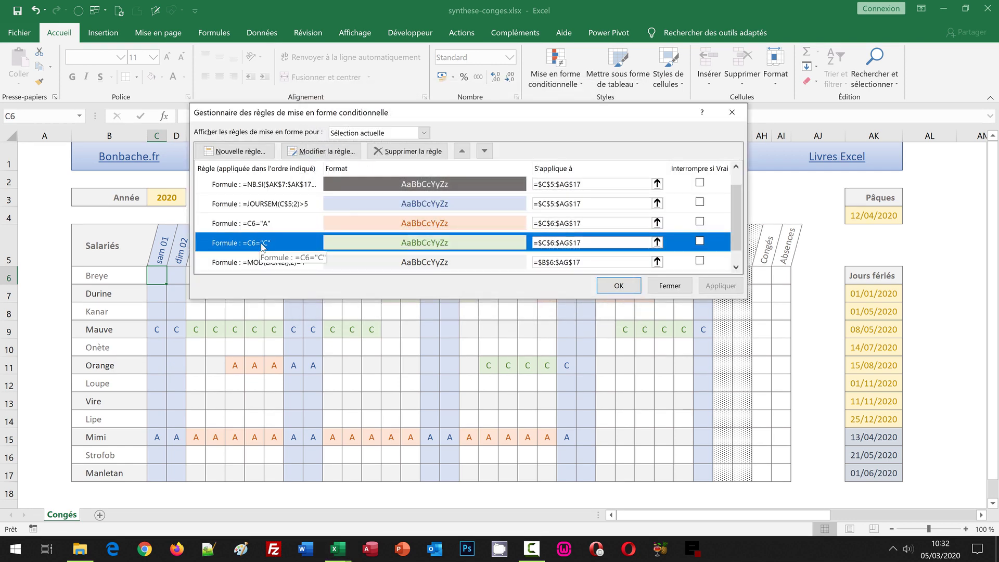
left_click(336, 223)
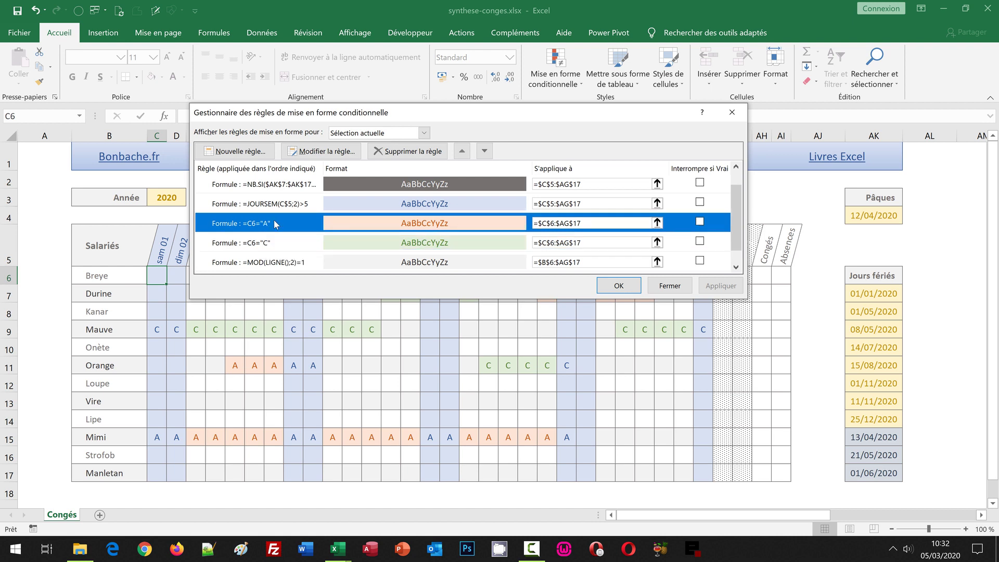
left_click(407, 205)
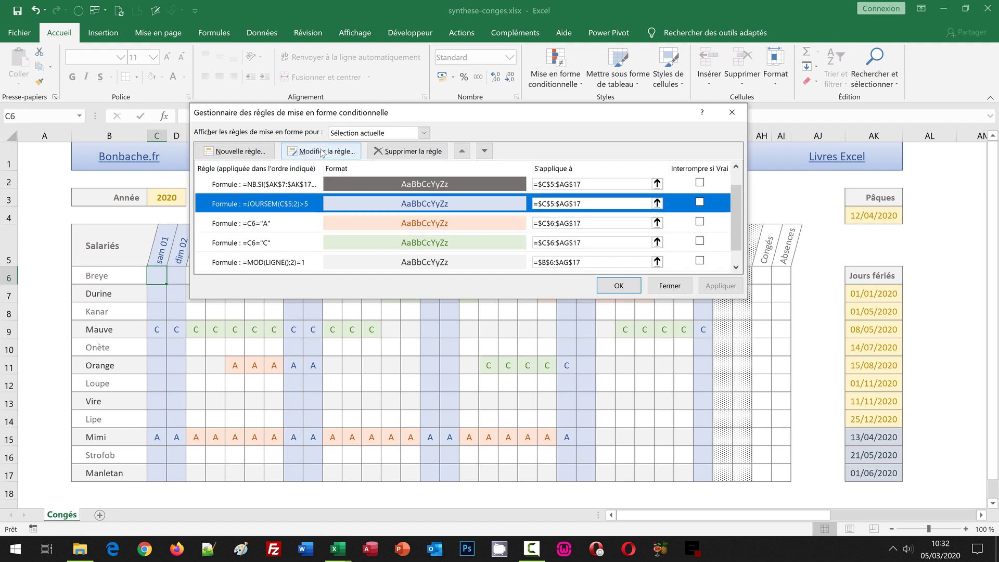
left_click(321, 152)
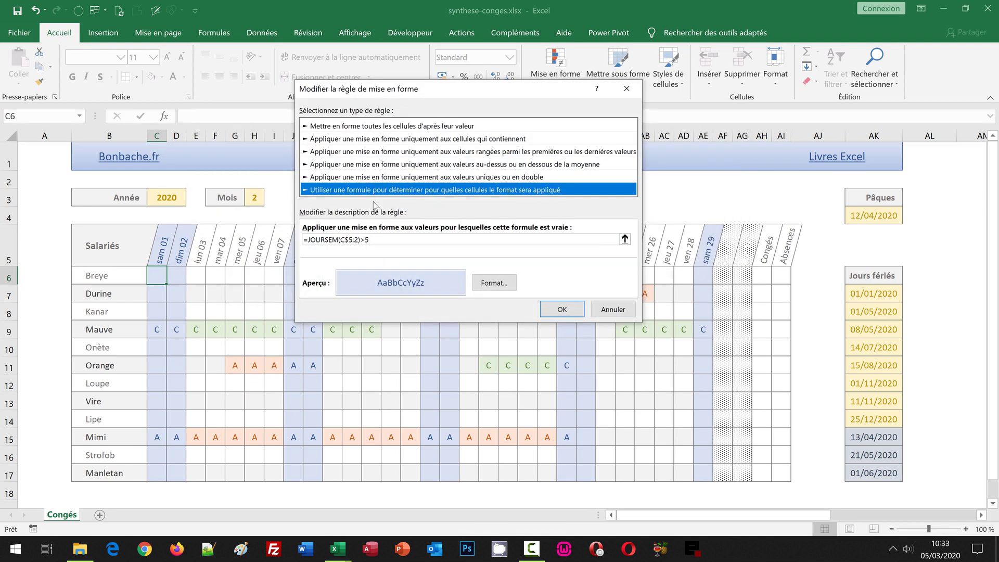
left_click(378, 239)
left_click(613, 310)
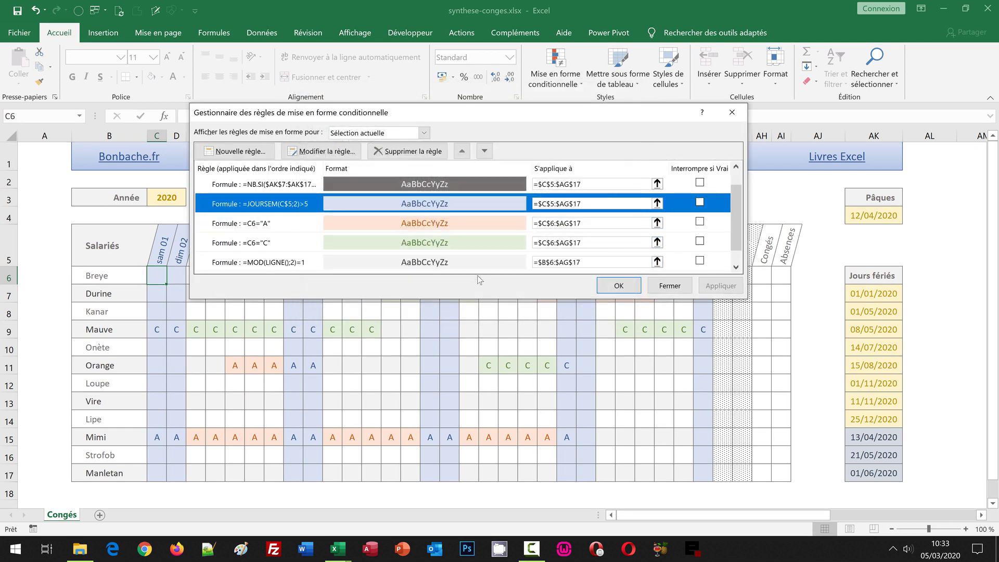
Step: Inspect the formula of the dark grey public holiday rule based on NB.SI without changing it
left_click(387, 186)
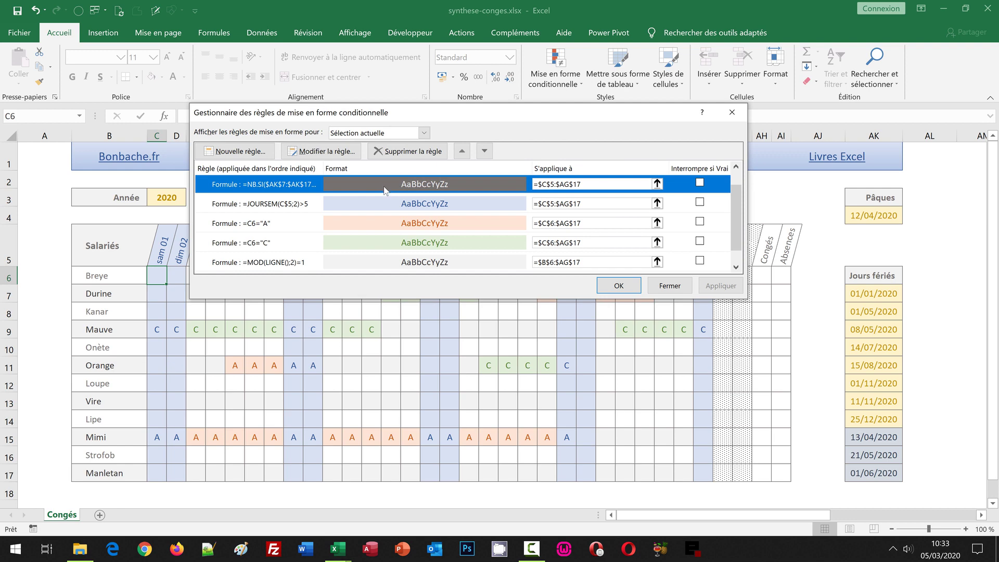
left_click(322, 151)
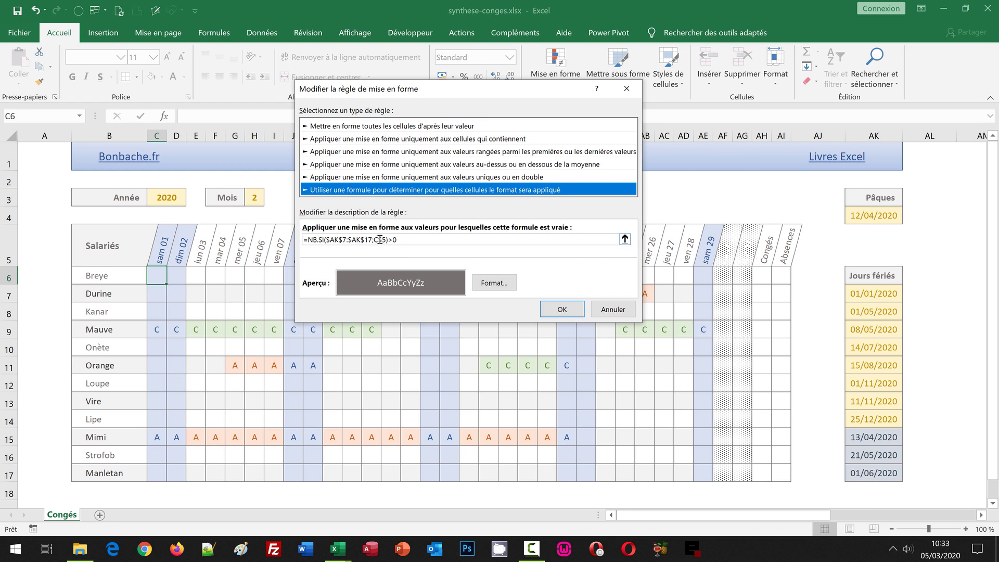
left_click(623, 310)
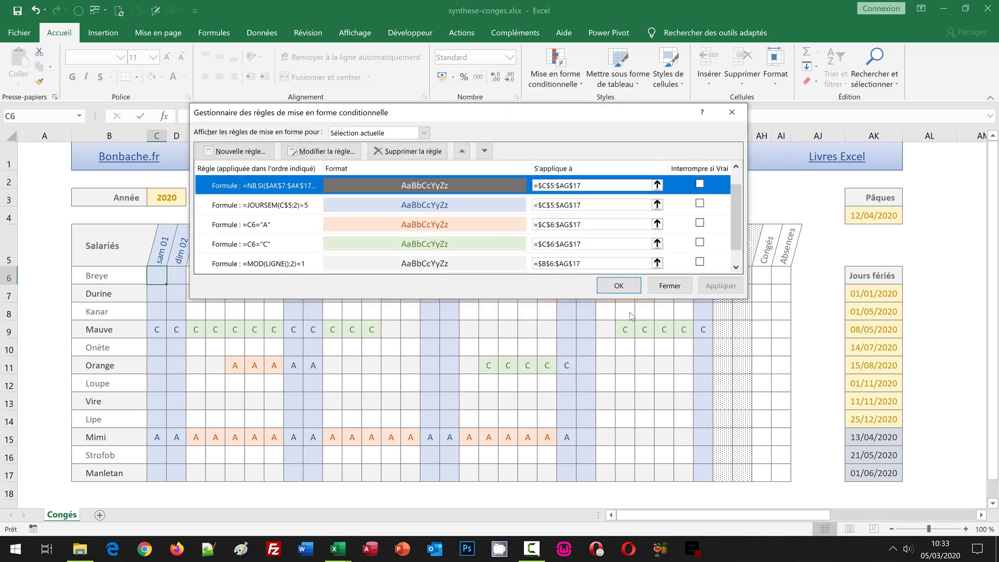
Step: Close the rules manager and examine the empty Congés and Absences cells in row 6 and the day cells in rows 8 and 10
left_click(666, 287)
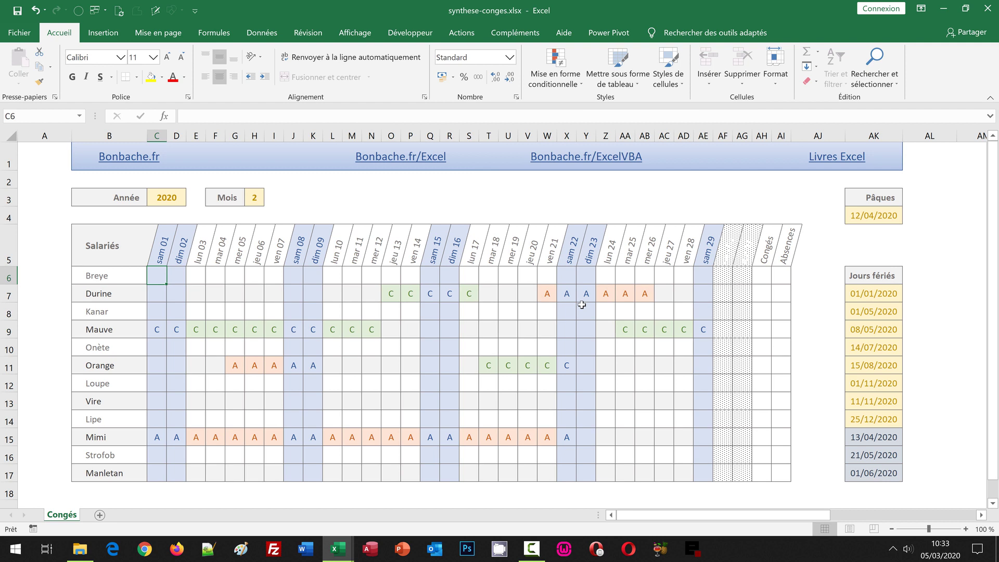
left_click(762, 276)
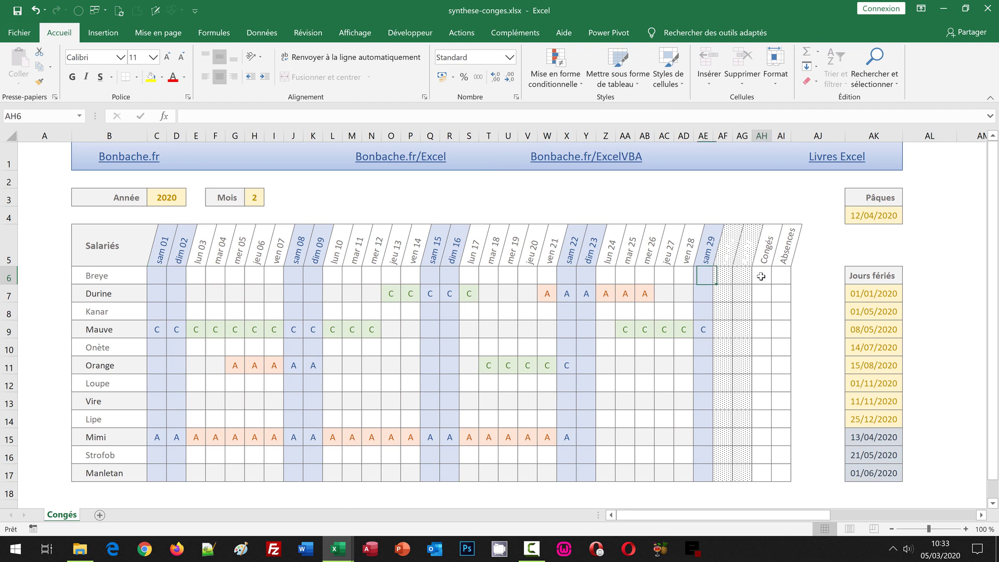
left_click_drag(761, 277, 780, 280)
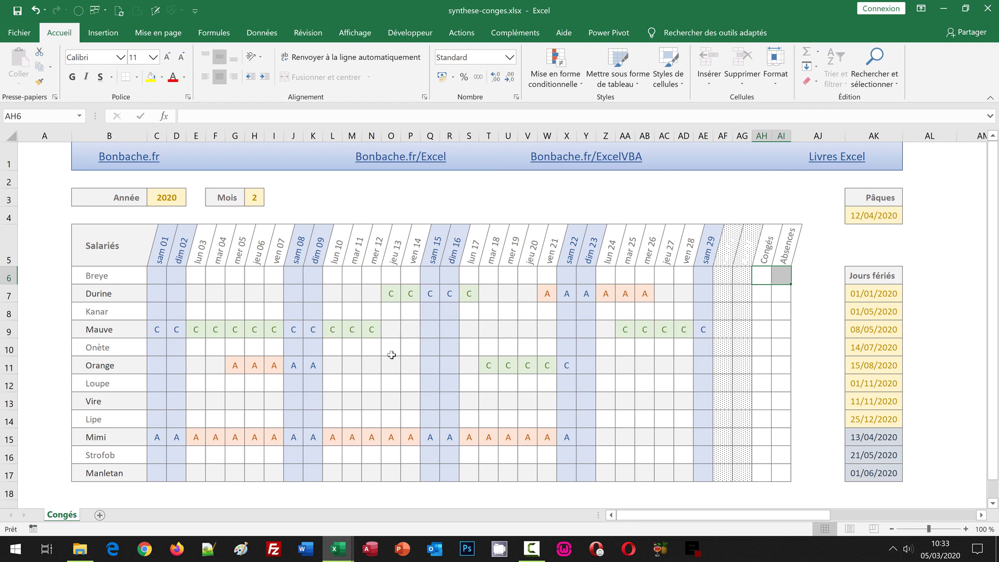
left_click(334, 348)
left_click_drag(334, 348, 552, 349)
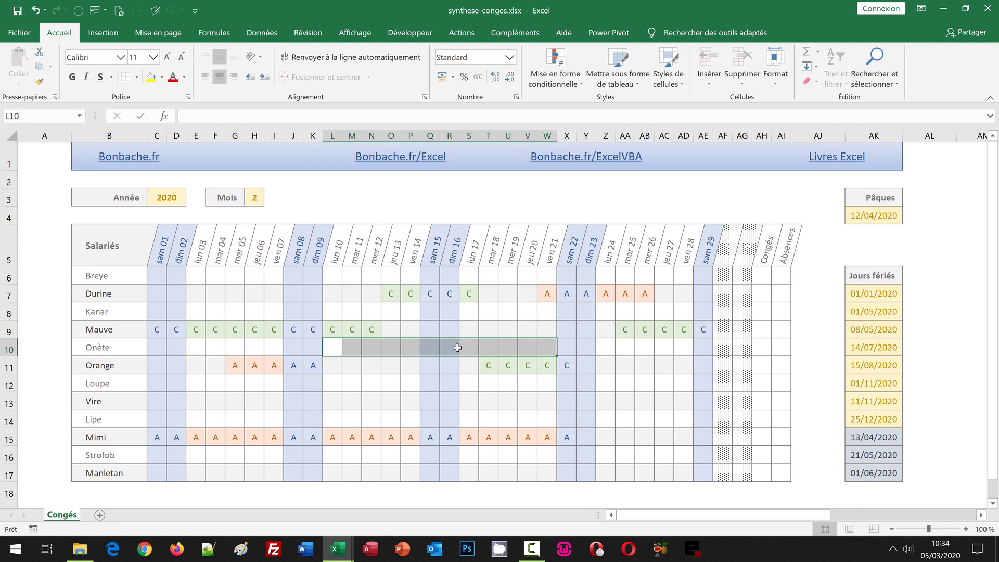
left_click(402, 316)
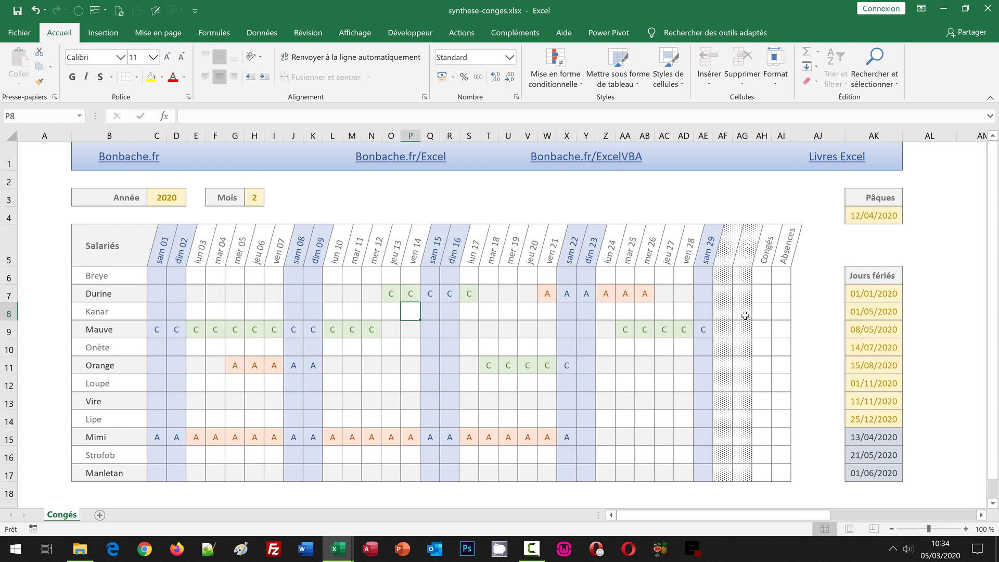
Step: Begin a SommeProd formula in AH6, the first Congés cell, and open the parenthesis of its first condition
left_click(758, 277)
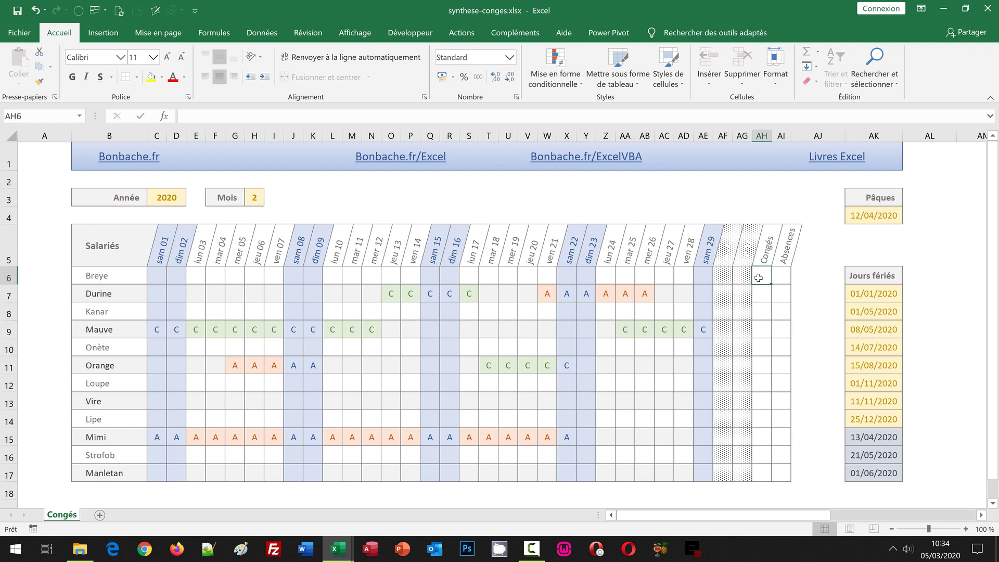
type("=")
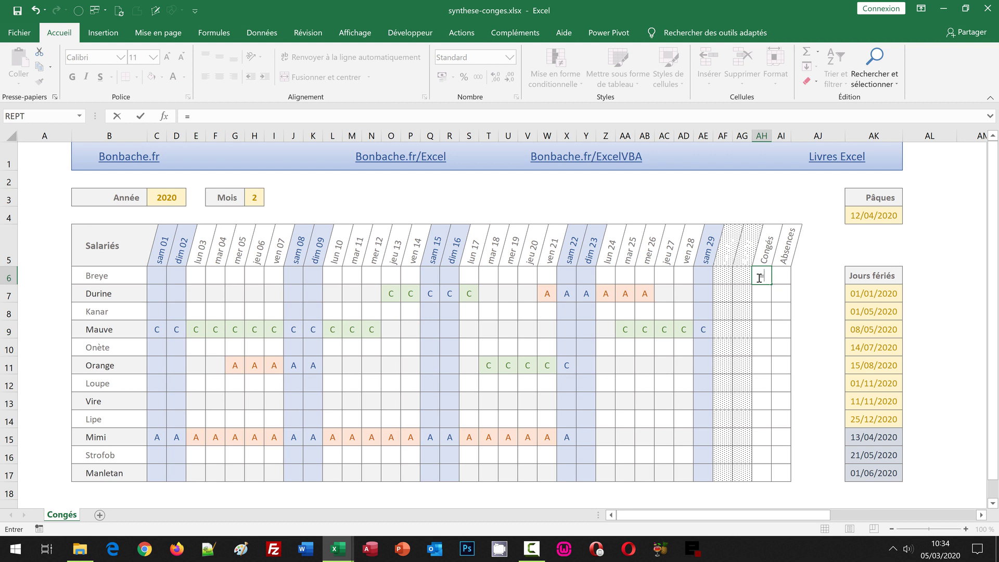
type("SommePro")
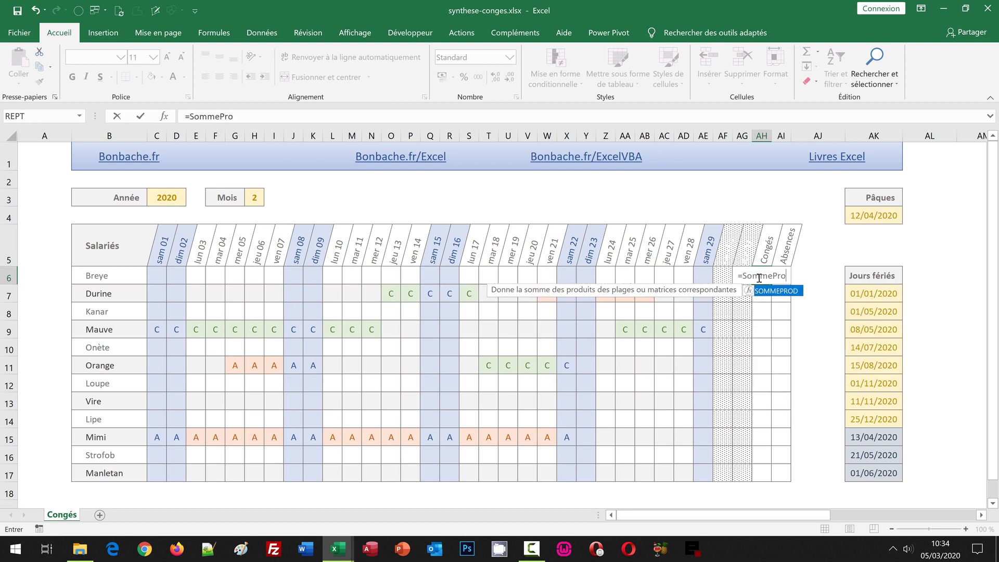
type("d(")
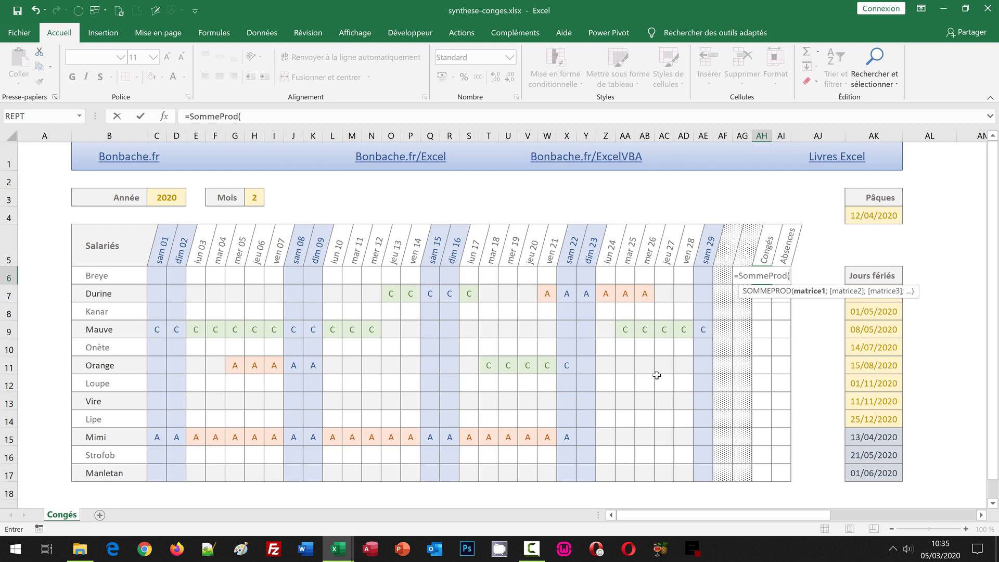
type("(")
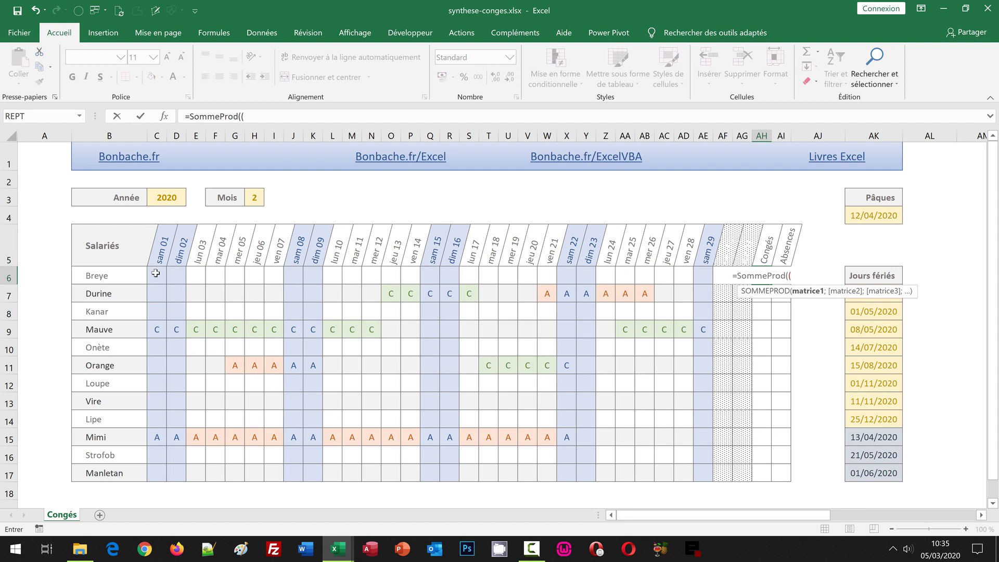
Step: Reference the first employee's days from C6 to AG6 in the condition, locking only the columns as $C6:$AG6
left_click_drag(156, 273, 176, 276)
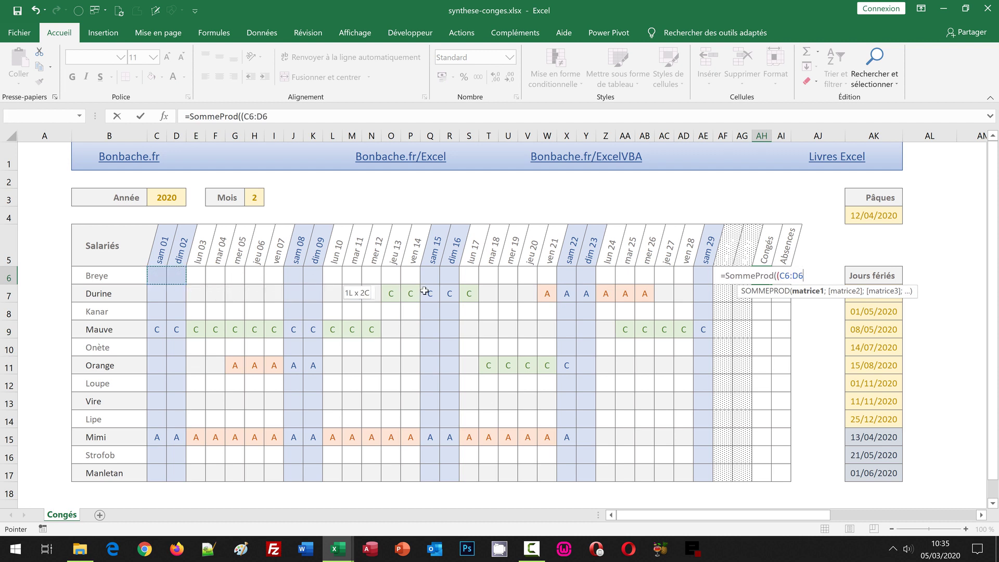
left_click_drag(426, 292, 743, 277)
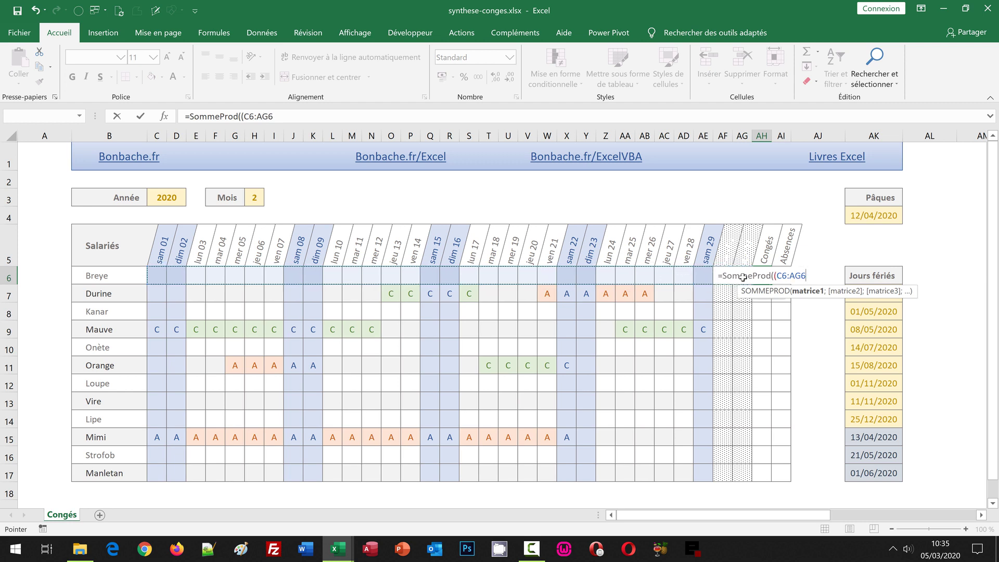
left_click_drag(743, 276, 743, 277)
key("F4")
key("F4")
key("F4")
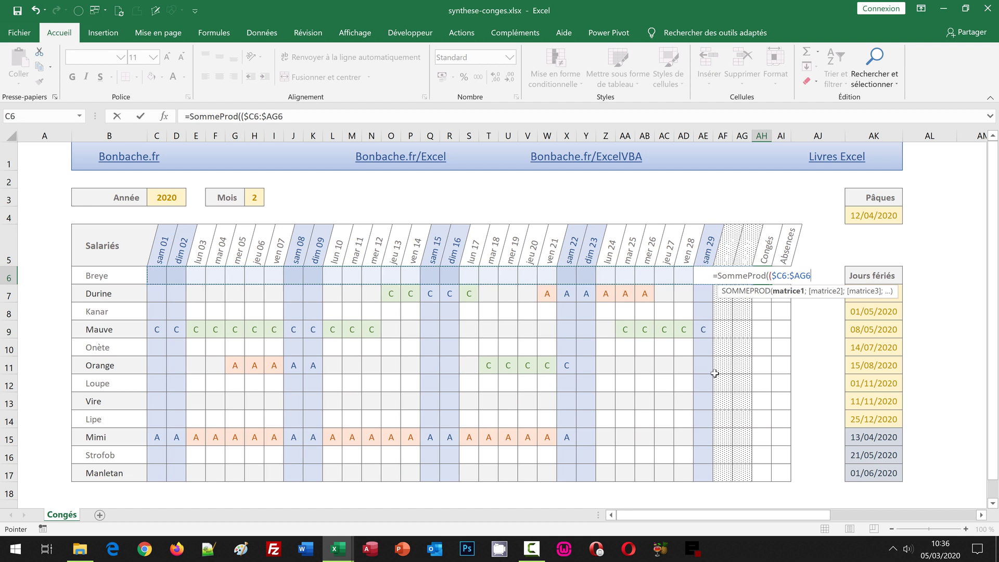
Step: Complete the first condition by comparing the range with the first letter of the column heading, =Gauche(AH$5;1), and close it
type("=")
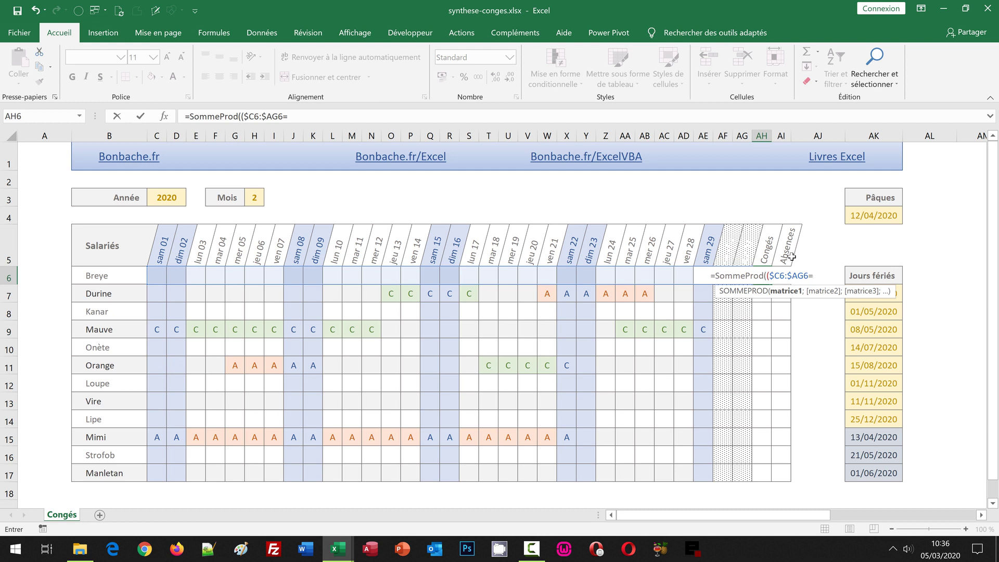
type("Gauche")
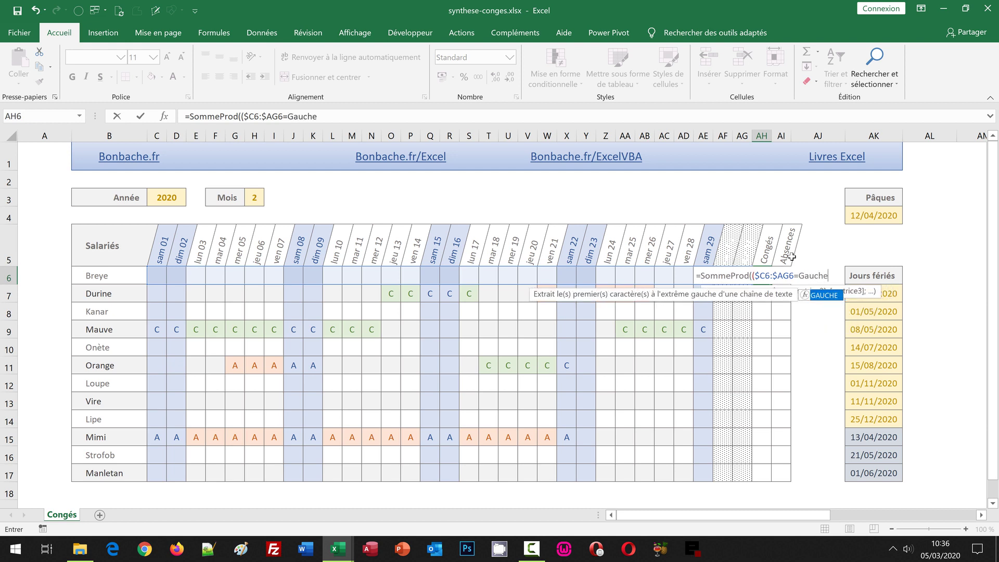
type("(")
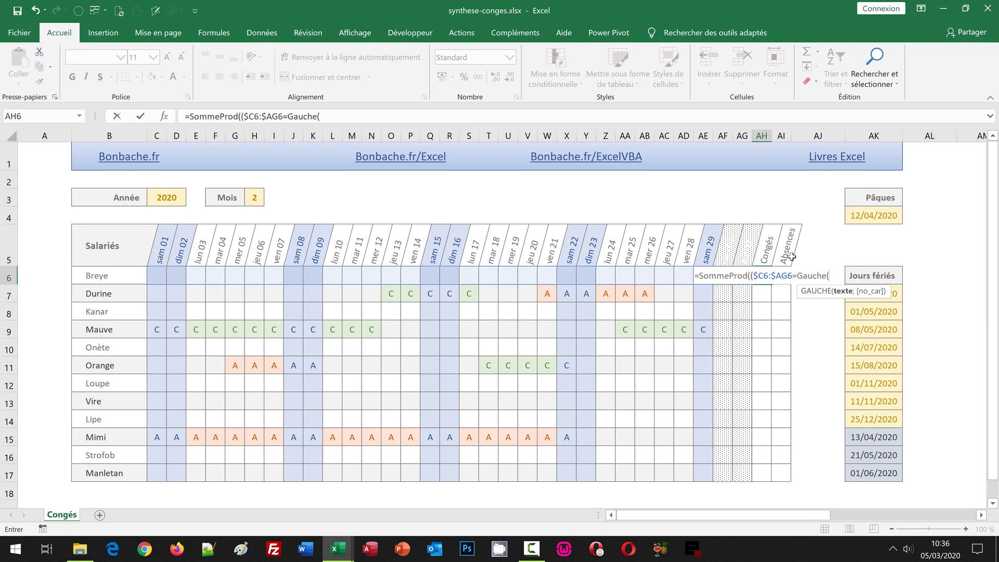
left_click(766, 259)
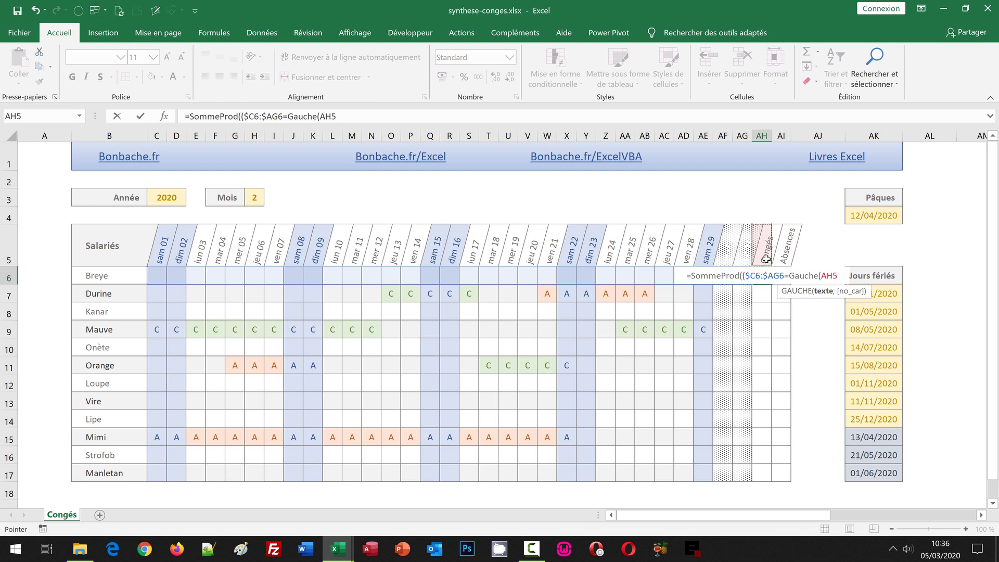
key("F4")
key("F4")
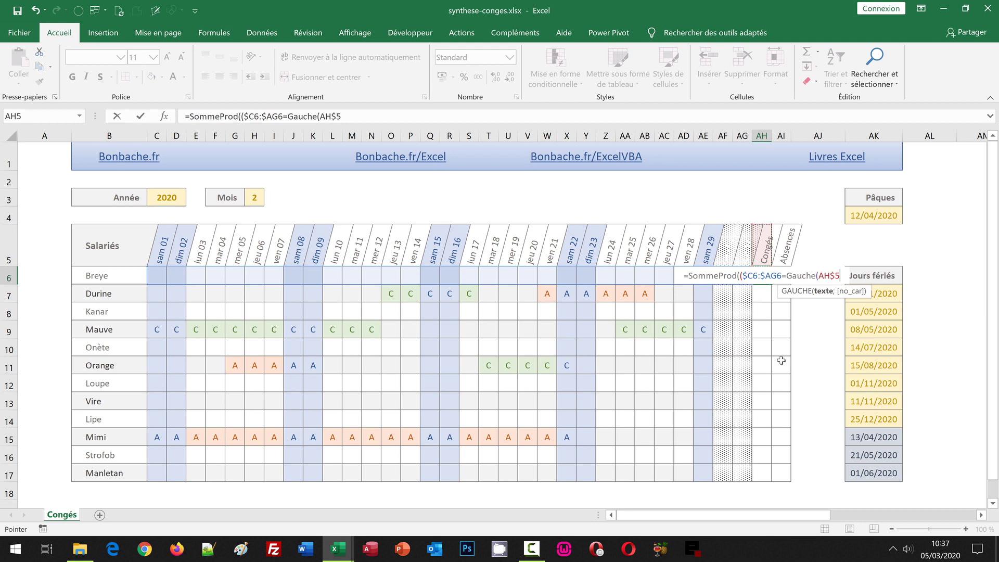
type(";")
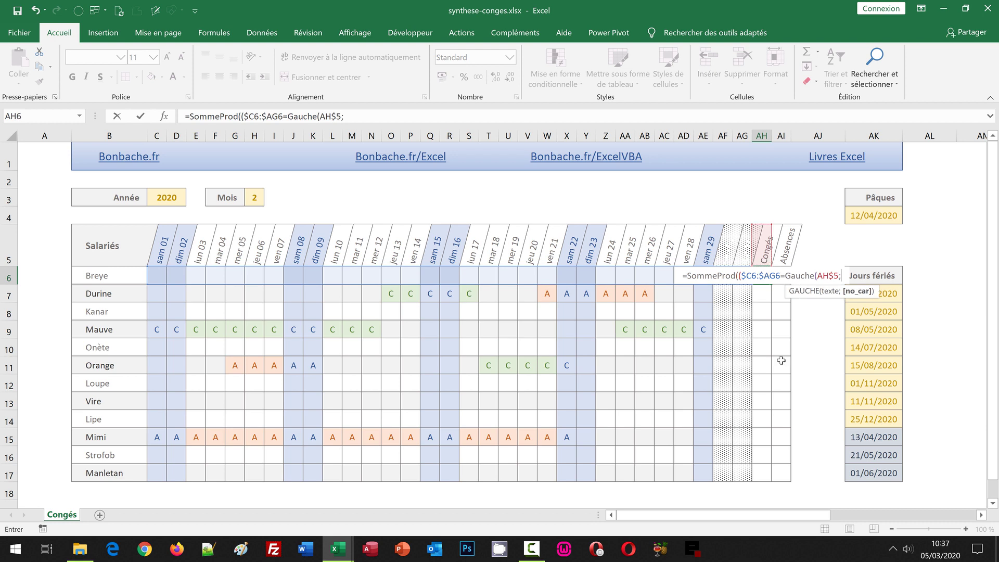
type("1")
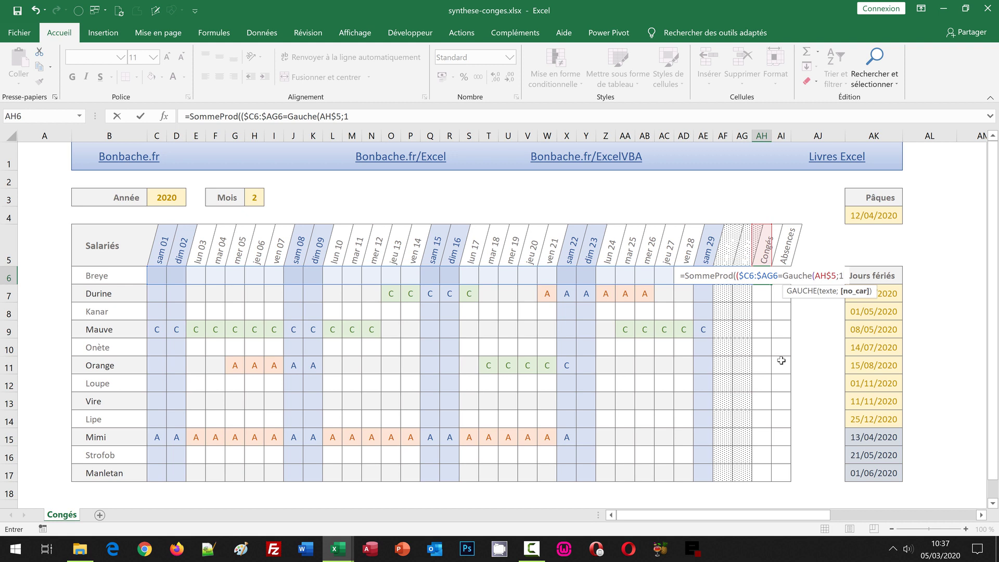
type(")")
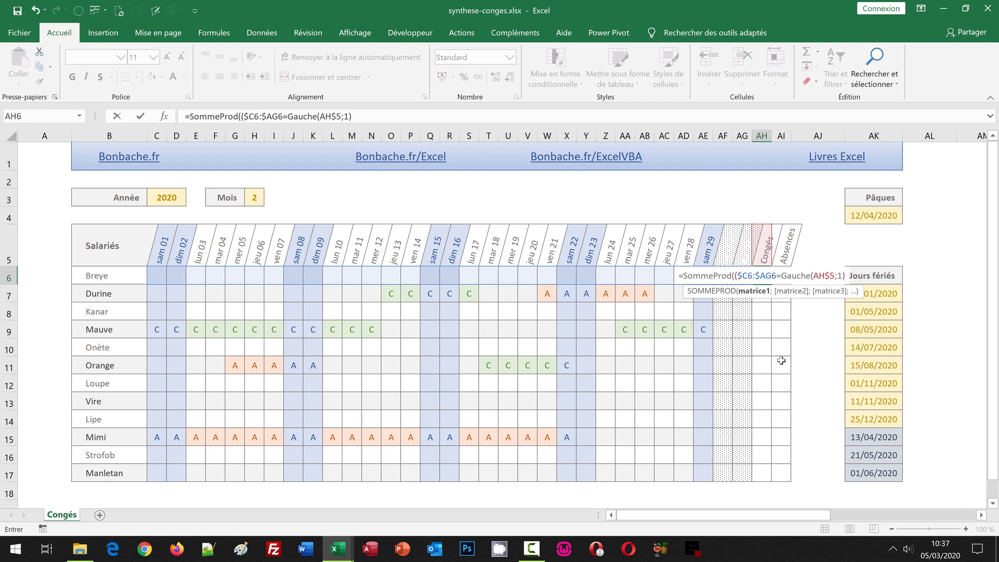
type(")")
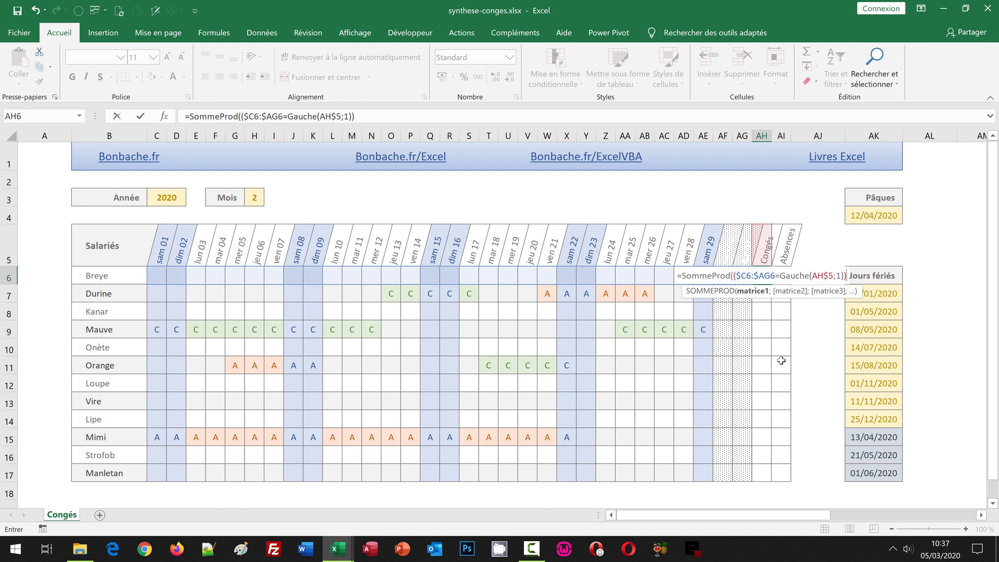
Step: Multiply by a second condition that applies JourSem to the date row, with the range fully locked as $C$5:$AG$5
type("*")
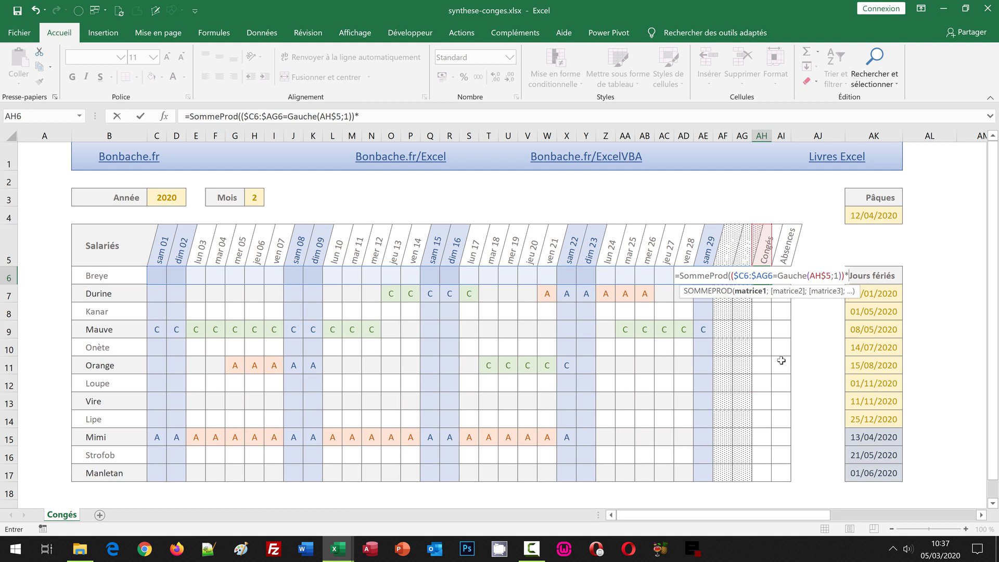
type("(")
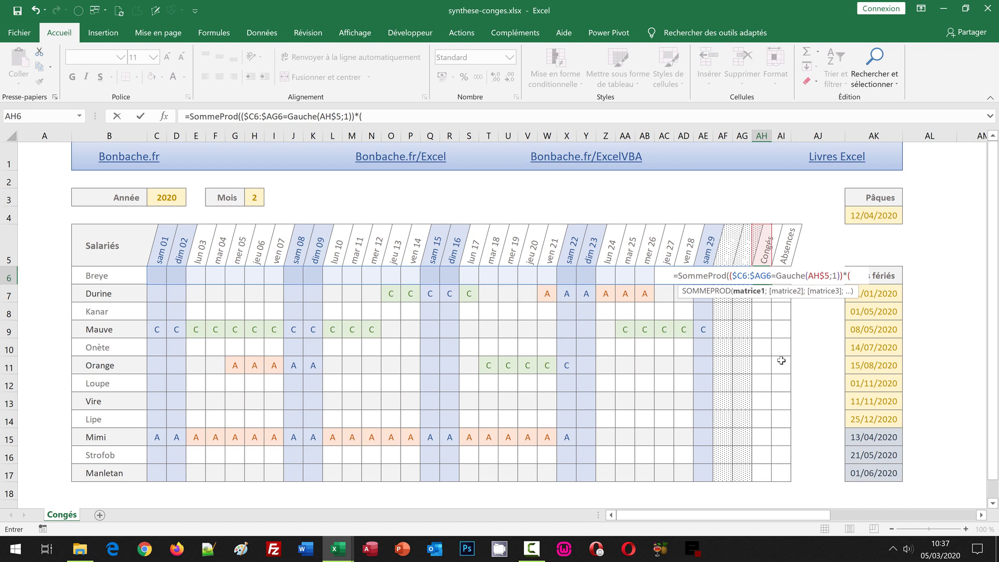
type("JourSem")
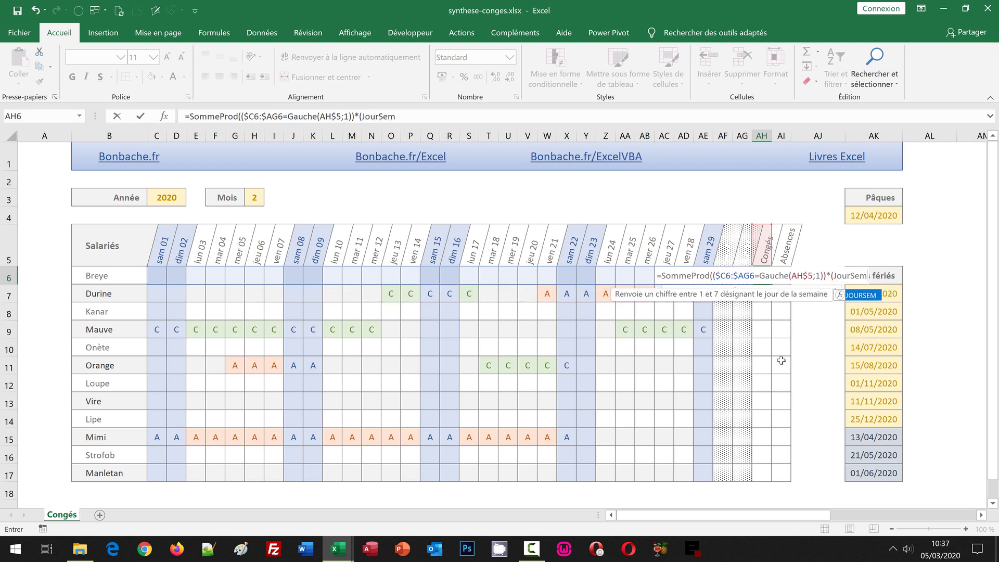
type("(")
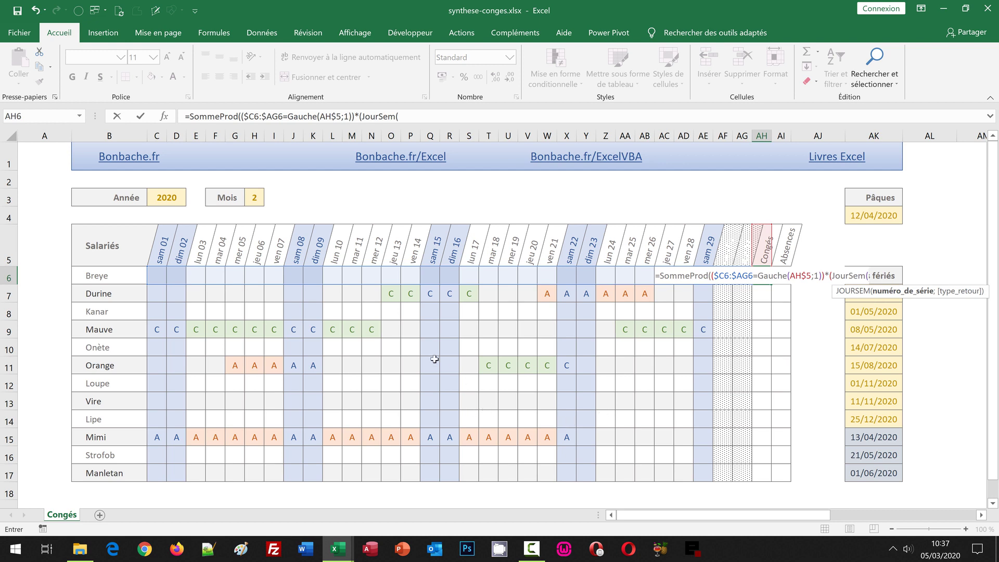
left_click_drag(156, 250, 744, 252)
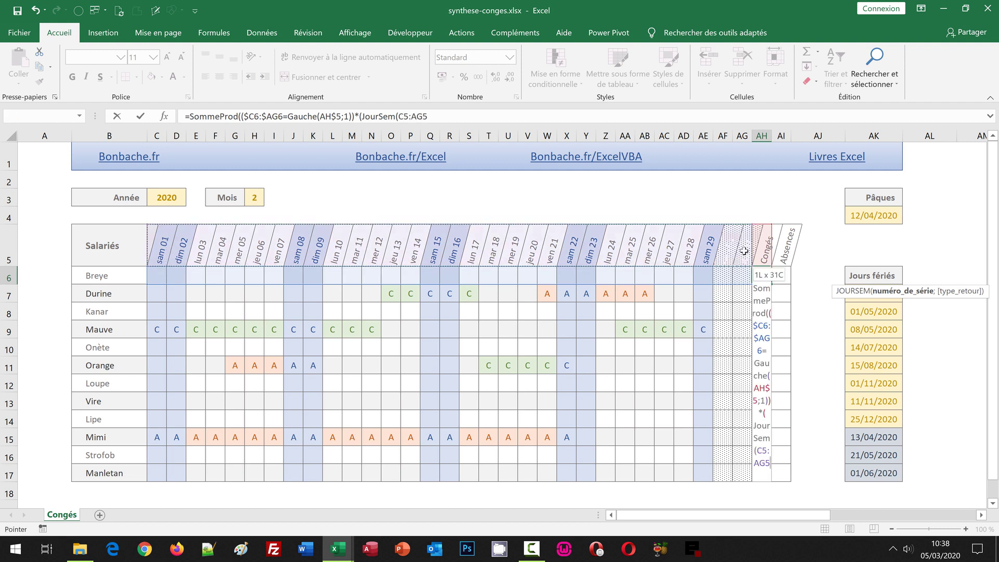
left_click_drag(744, 251, 744, 251)
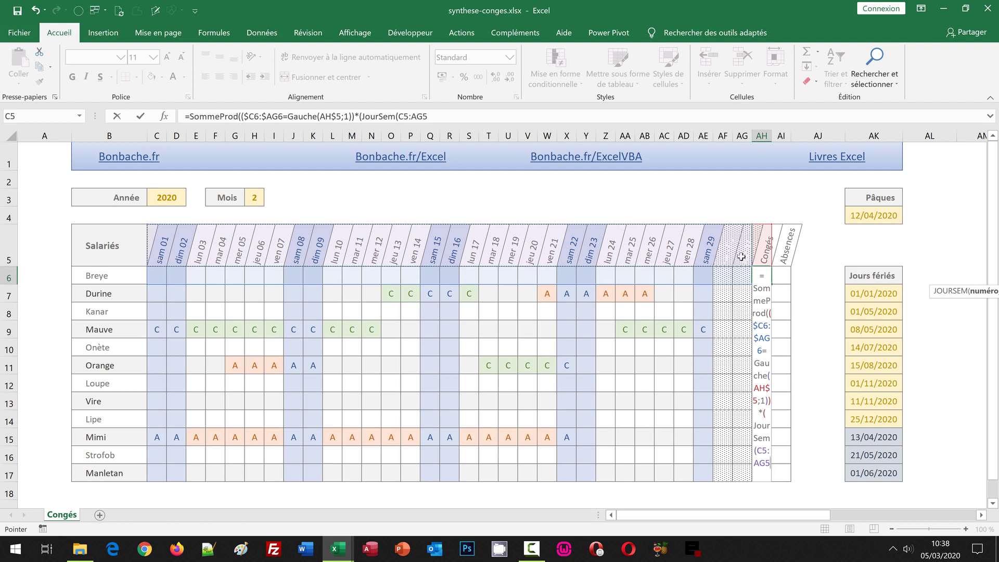
key("F4")
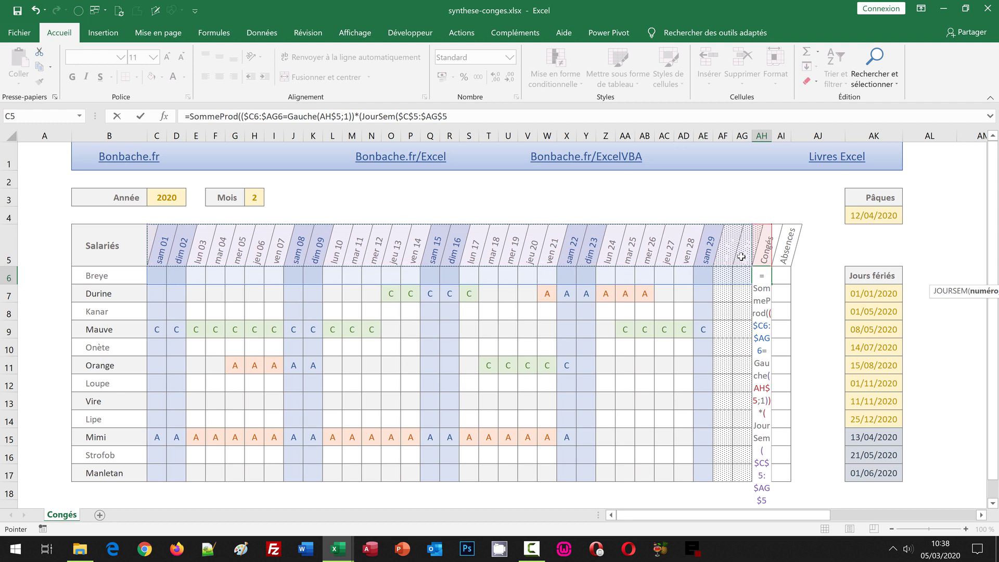
Step: Set JourSem's return type to 2 and require a result below 6 to keep only weekdays
type(";")
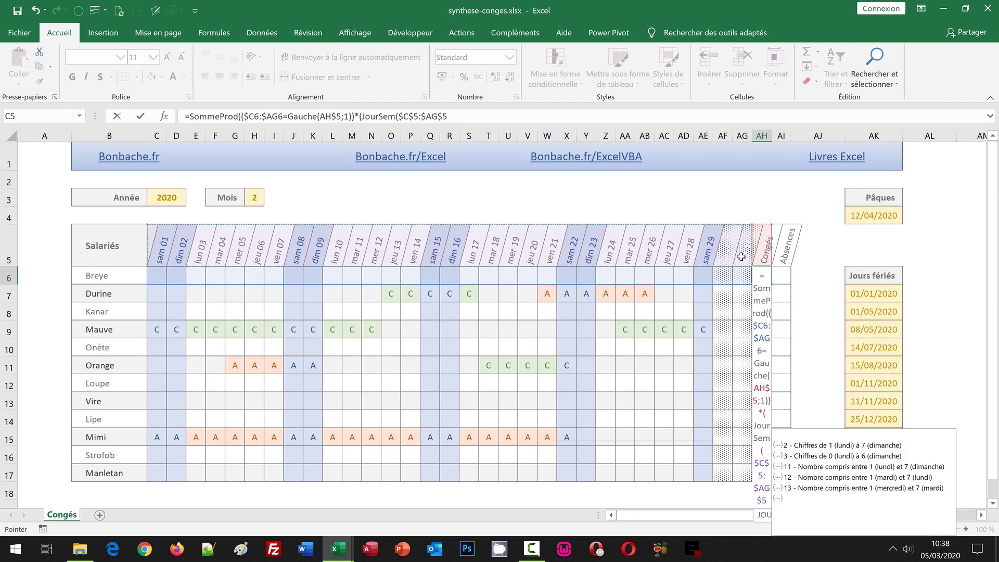
type("2")
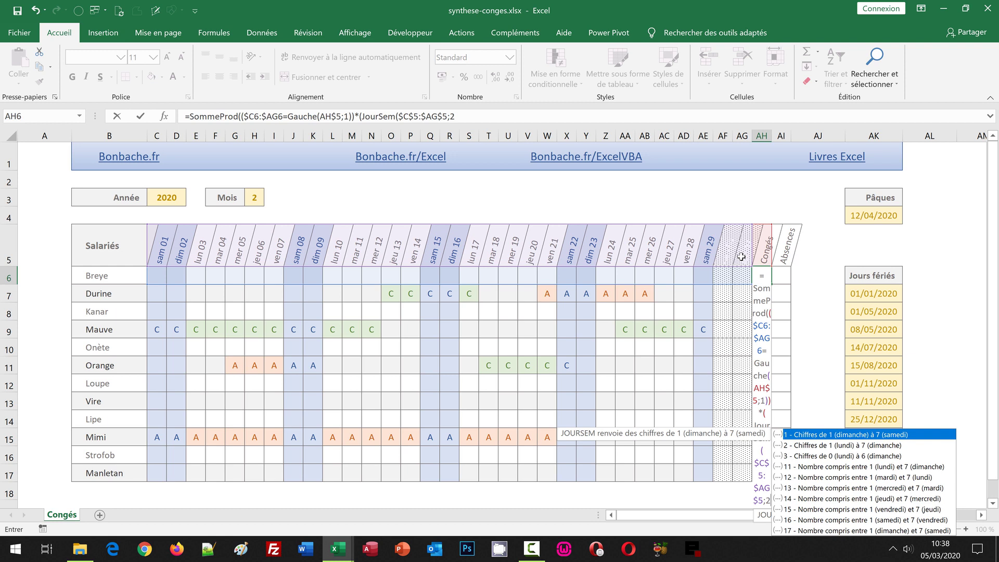
type(")")
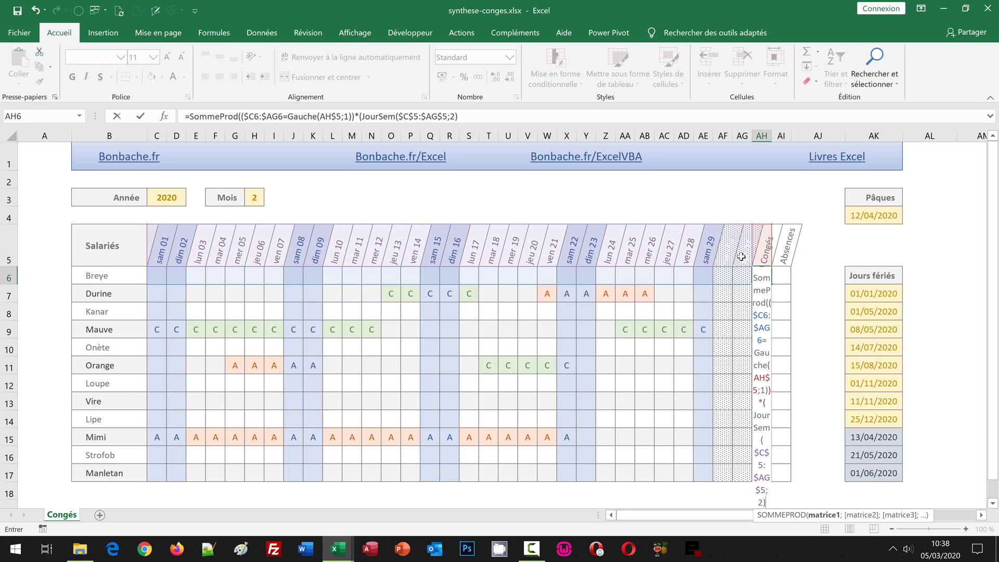
type("<6")
Step: Multiply by a third condition that applies Nb.Si to the public holidays list, with the range fully locked as $AK$7:$AK$17
type(")*(")
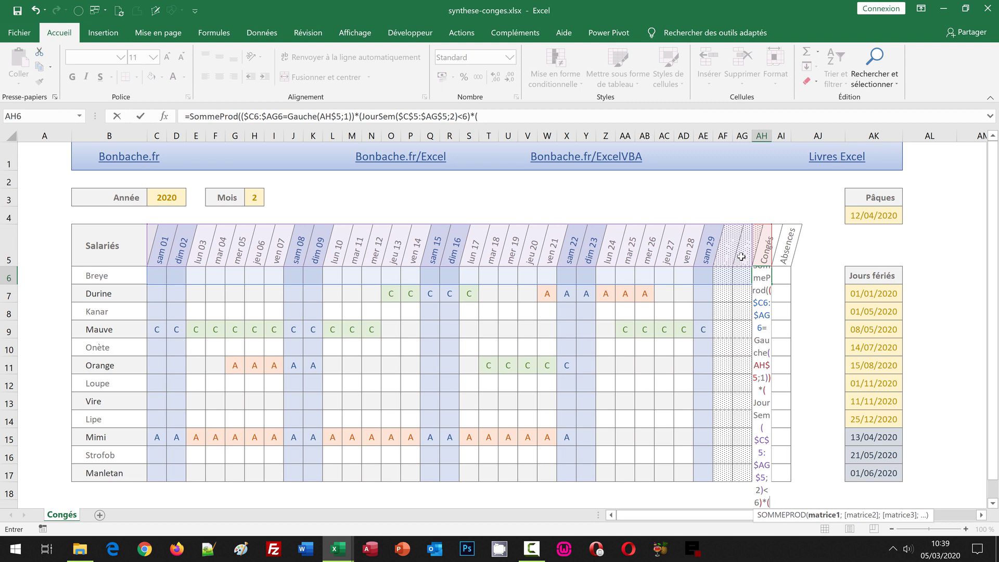
type("Nb")
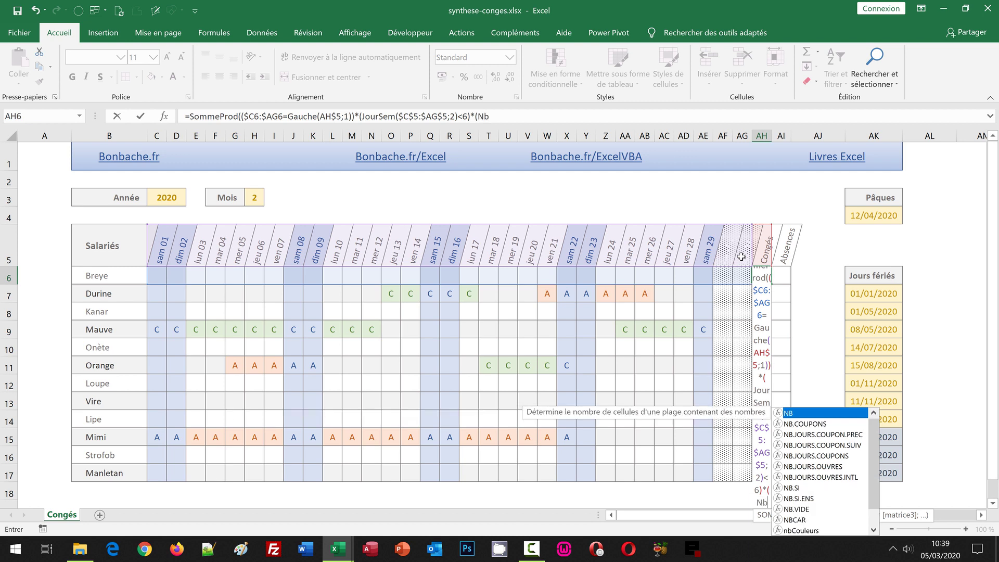
type(".Si(")
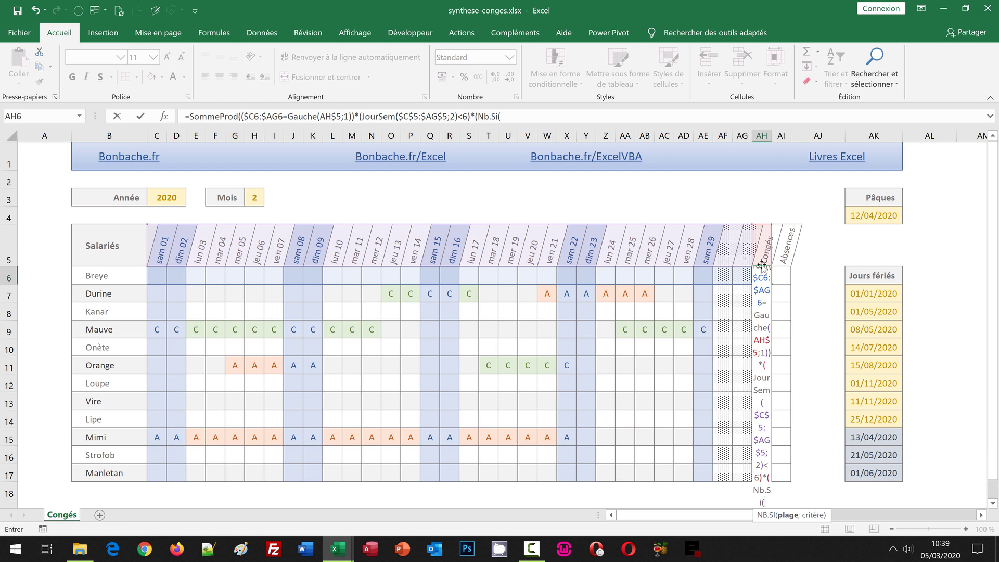
left_click_drag(856, 293, 873, 384)
left_click_drag(872, 475, 873, 473)
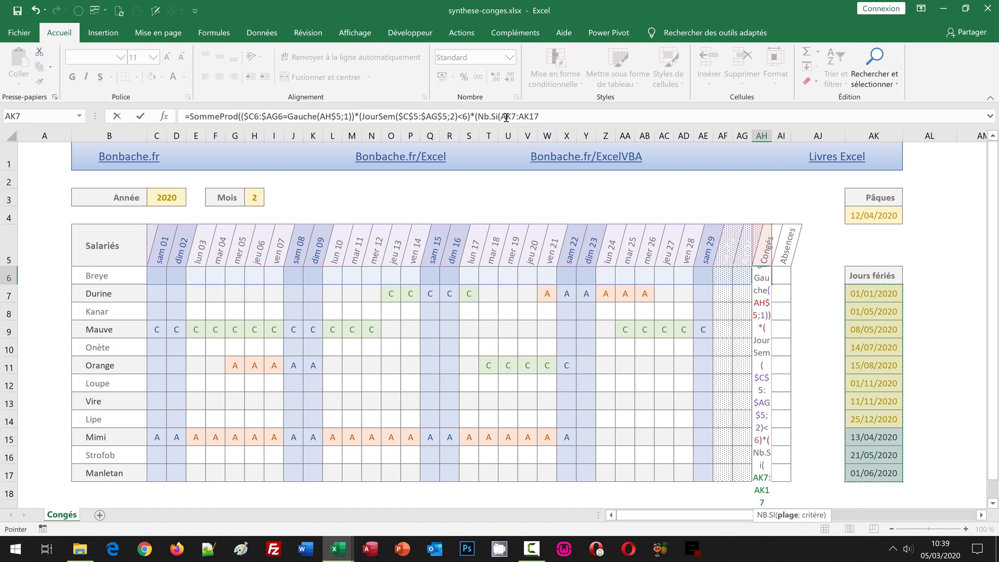
key("F4")
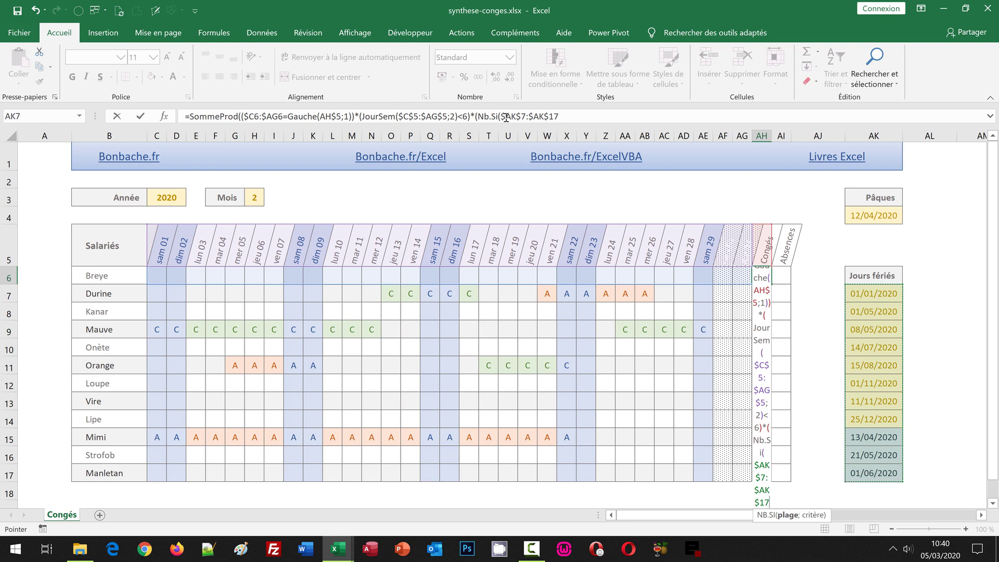
Step: Use the date row, fully locked as $C$5:$AG$5, as the Nb.Si criterion and close the function
type(";")
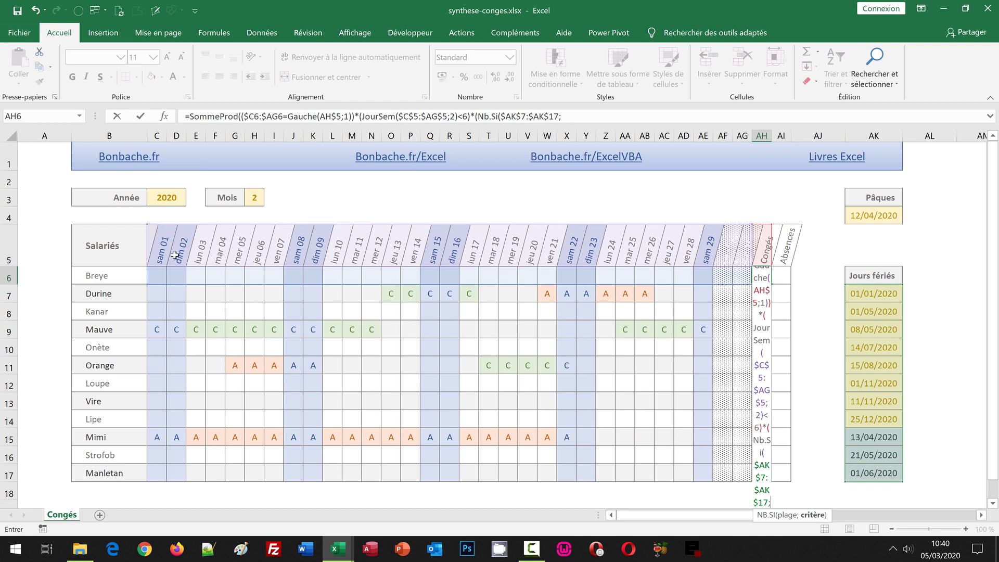
left_click_drag(159, 254, 750, 256)
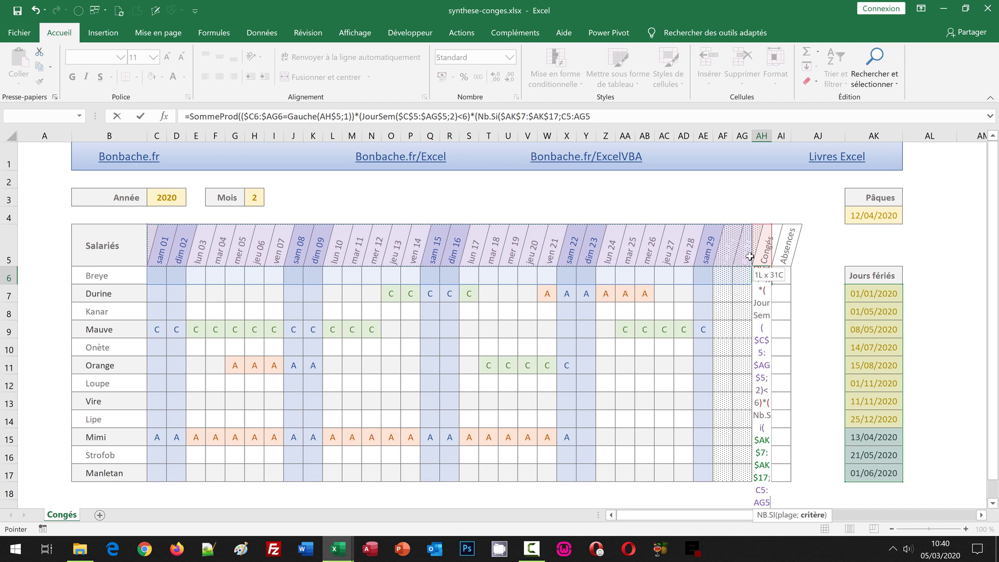
left_click_drag(750, 256, 751, 255)
key("F4")
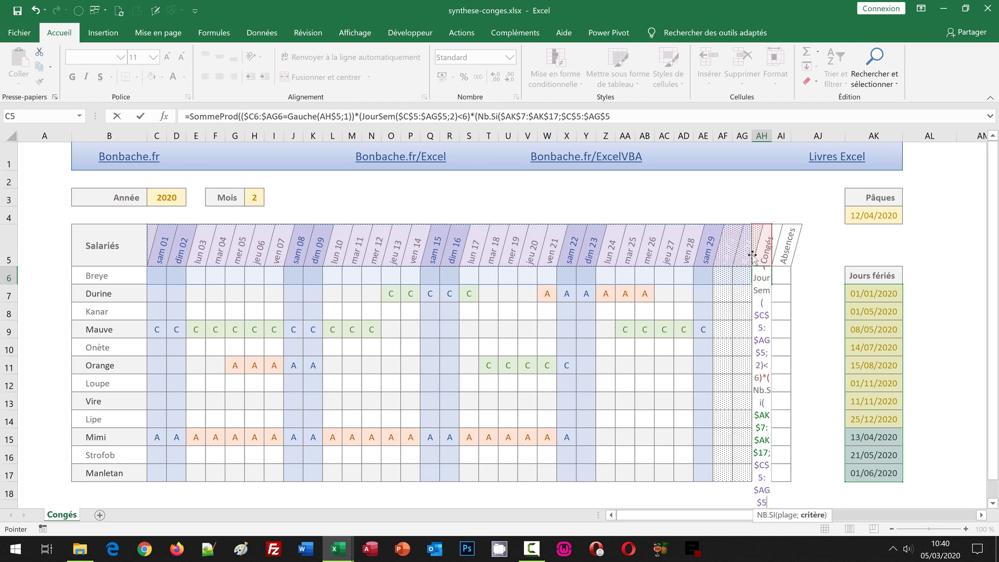
type(")")
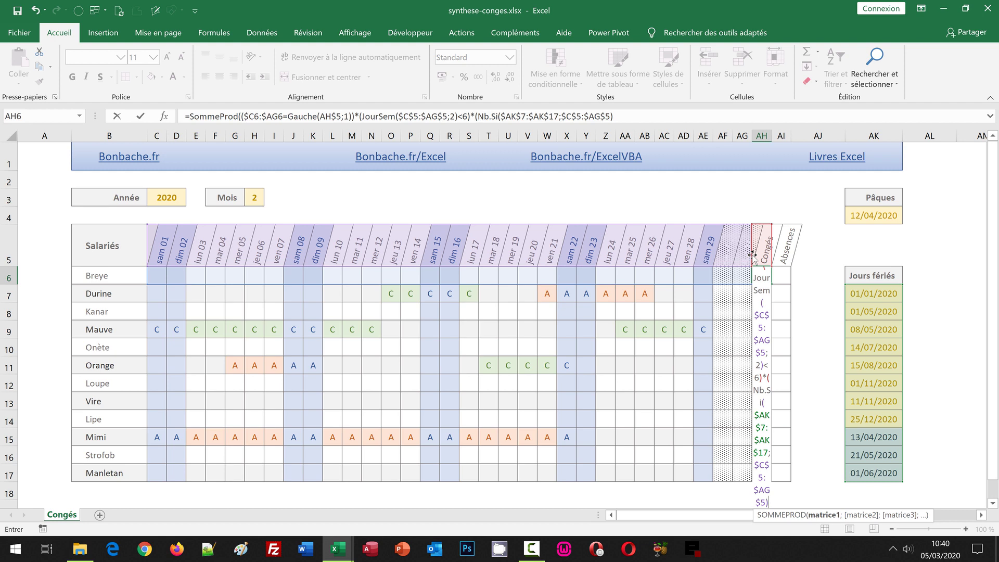
Step: Require the Nb.Si result to equal 0, close the SommeProd formula and validate it while keeping AH6 active
type("=0")
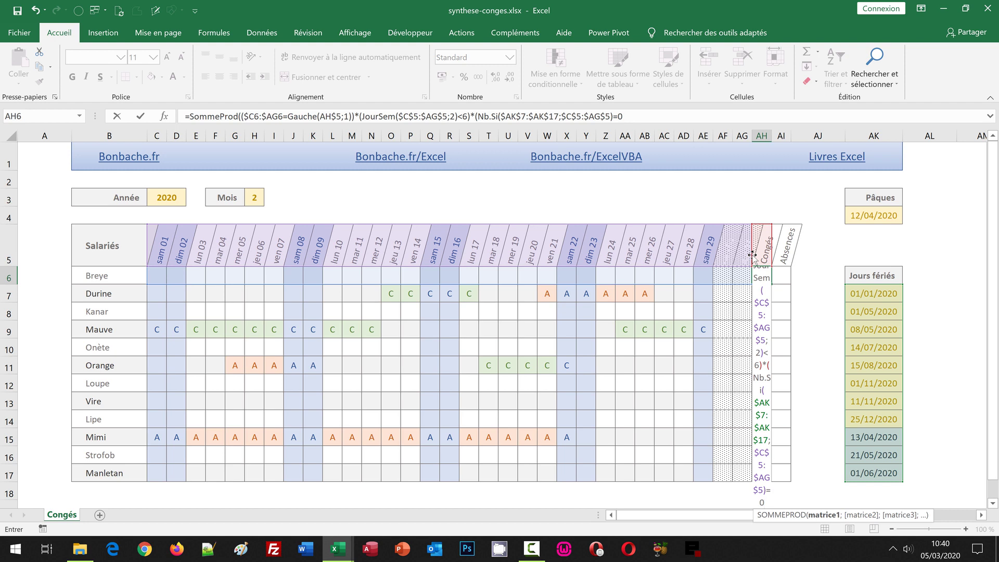
type("))")
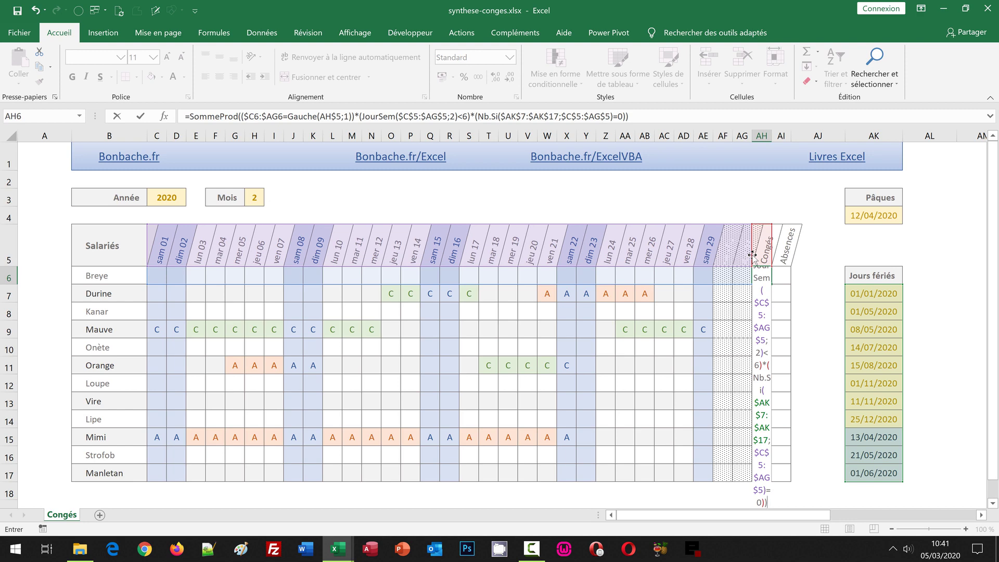
key("ctrl+Return")
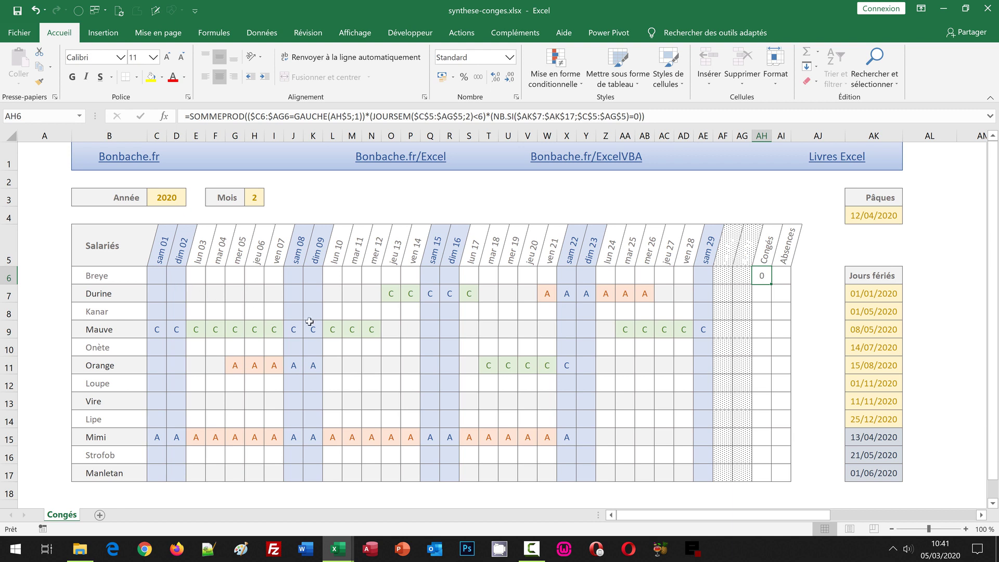
Step: Copy the AH6 formula to the Absences column without formatting and fill both columns down to the last employee in row 17
left_click_drag(771, 284, 790, 283)
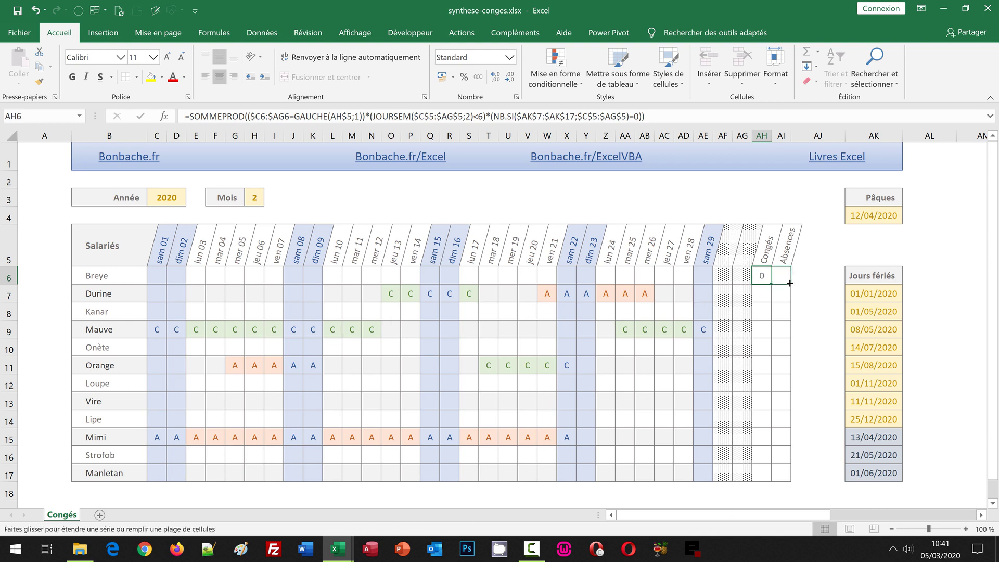
left_click_drag(789, 283, 791, 284)
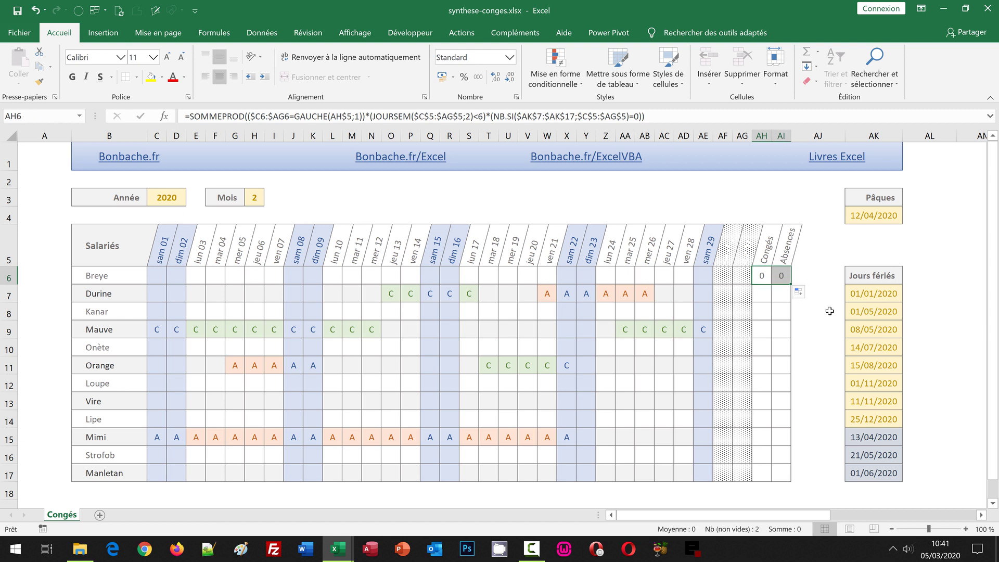
left_click(802, 294)
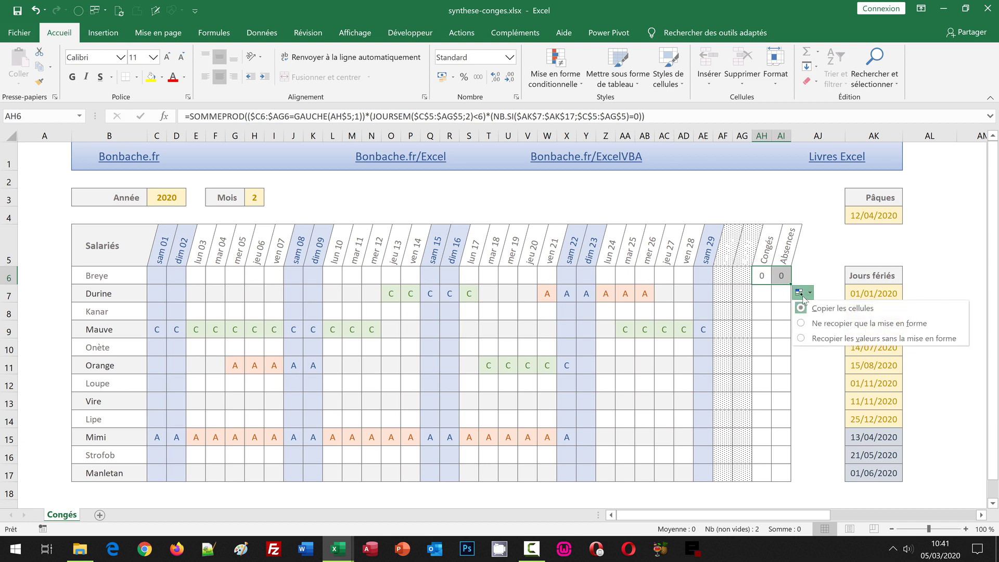
left_click(803, 338)
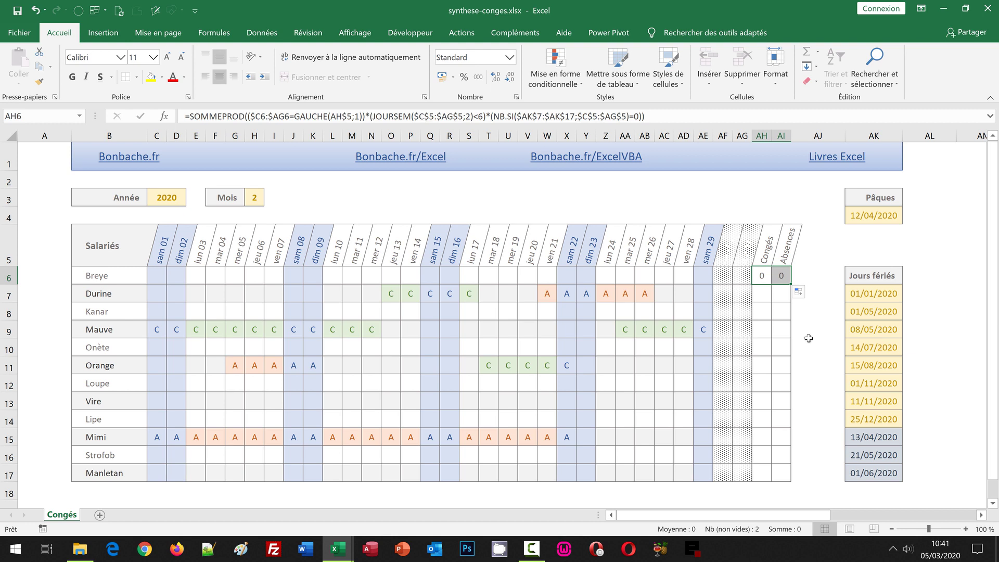
double_click(791, 285)
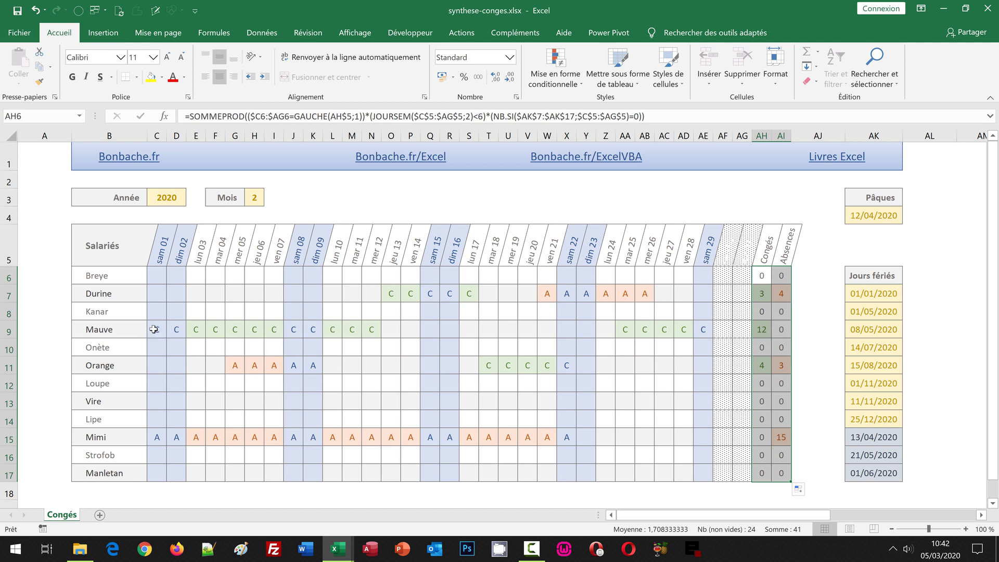
Step: Check the leave total in row 9 by selecting all its C days, and again with only the weekday ones
left_click_drag(153, 330, 370, 328)
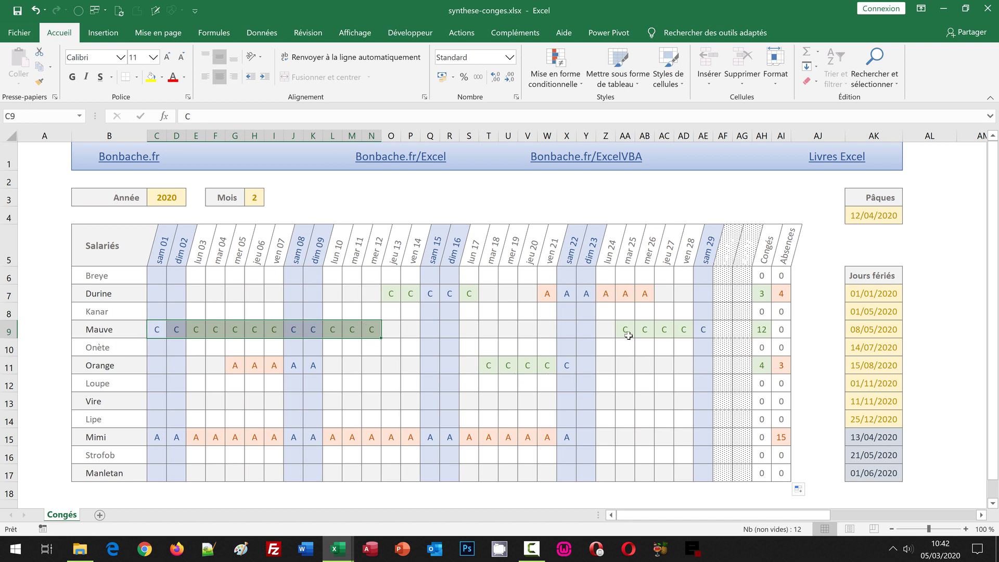
left_click_drag(626, 330, 703, 328)
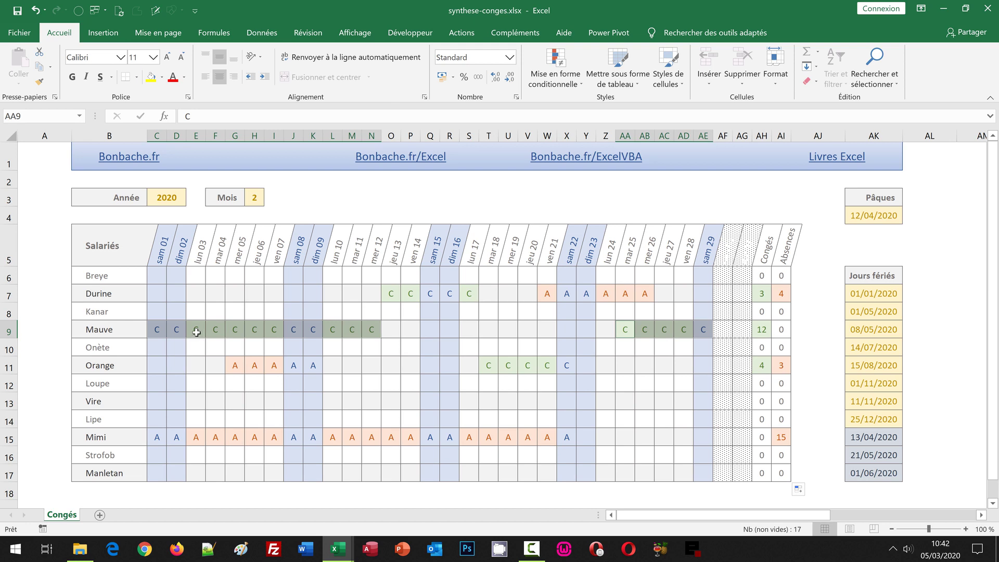
left_click_drag(196, 332, 370, 328)
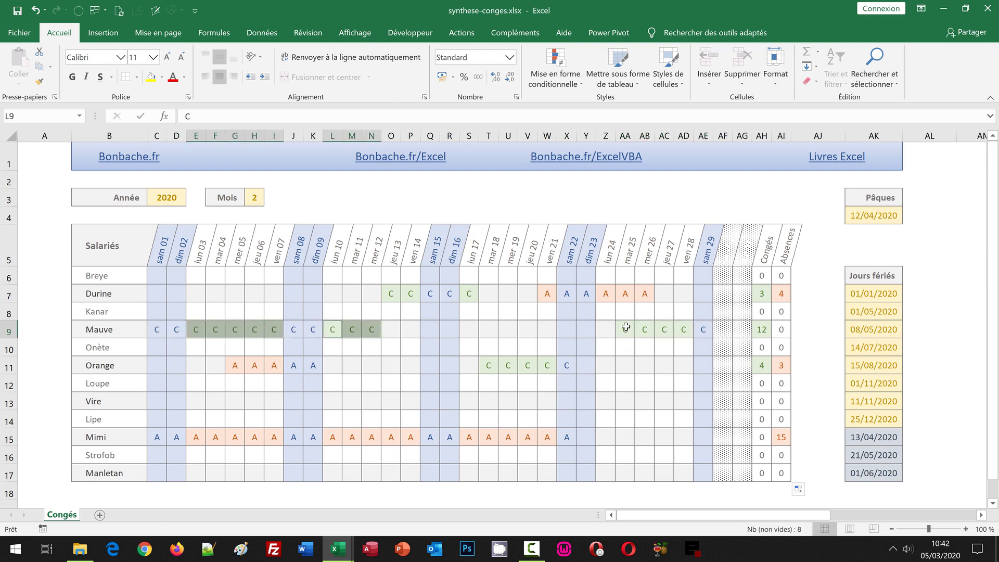
left_click_drag(626, 327, 684, 329, "ctrl")
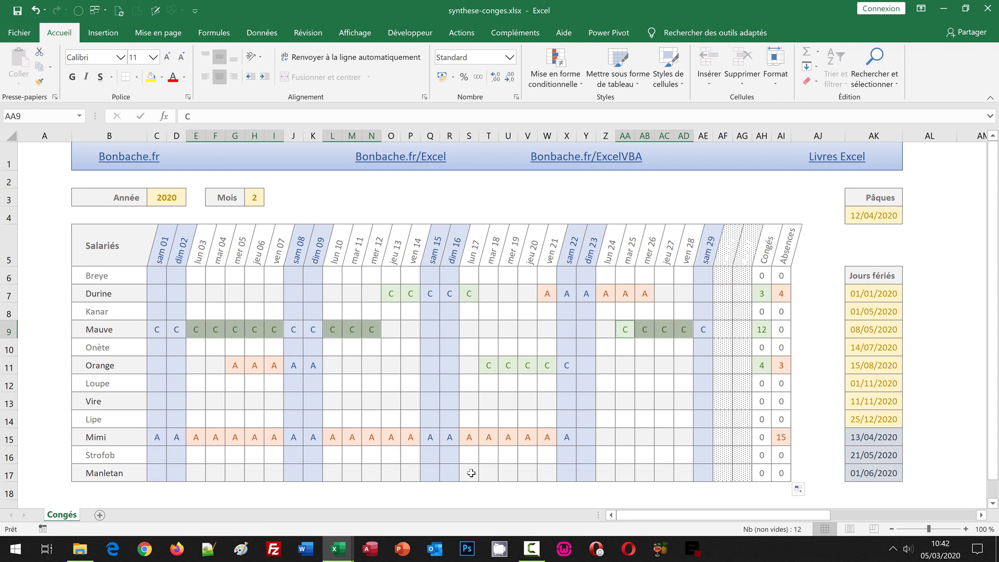
Step: Enter absences marked A for the last employee from lun 17 to ven 28, in cells S17 to AD17
left_click_drag(471, 473, 686, 473)
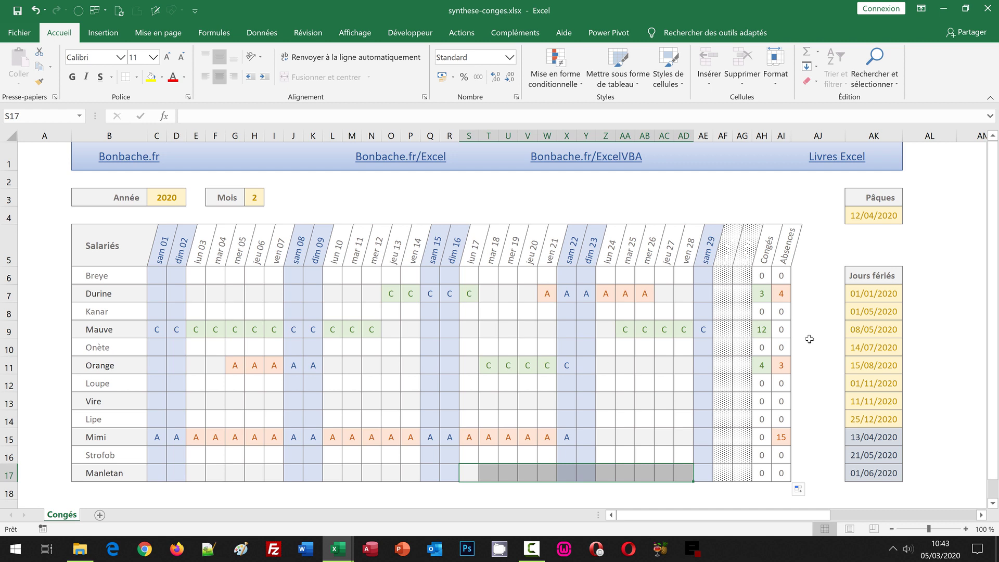
type("A")
key("ctrl+Return")
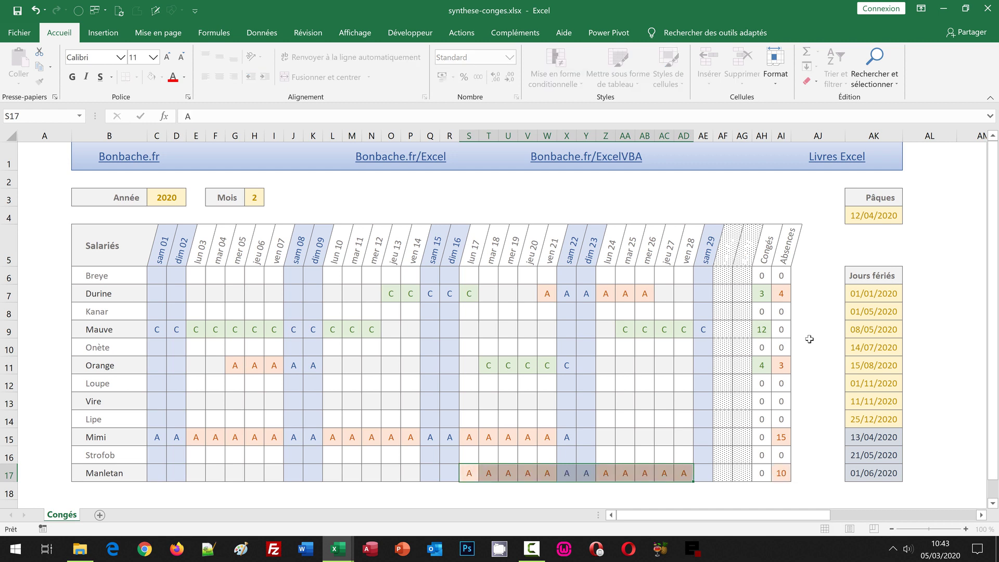